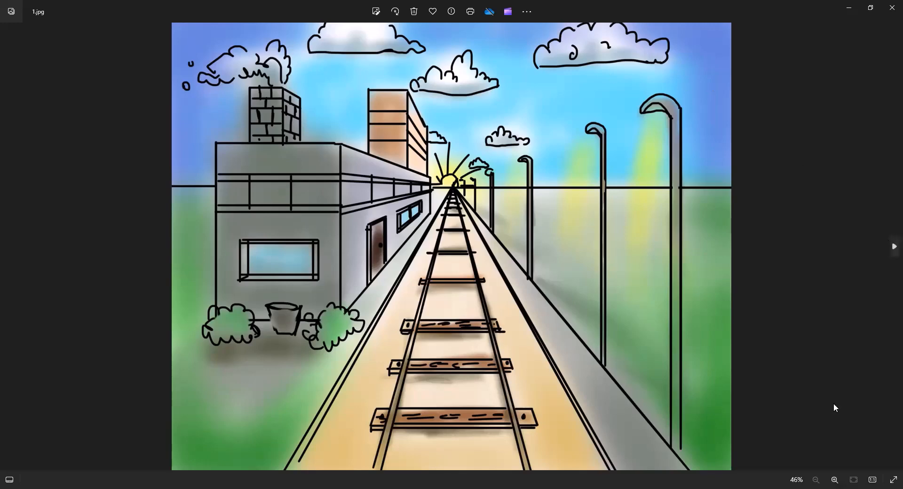
Browse the example perspective images 2.jpg and 3.jpg, enlarging the two-point city drawing to examine it.
key("Right")
left_click(835, 480)
left_click(836, 479)
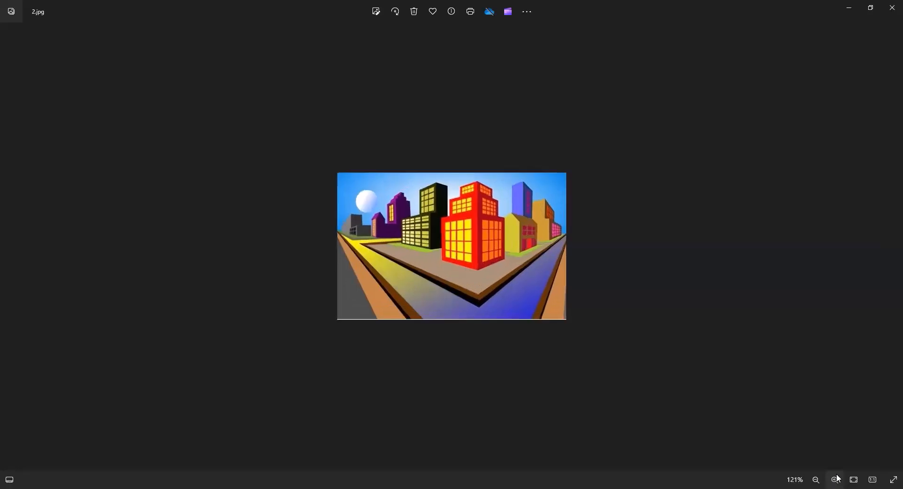
left_click(836, 480)
left_click(835, 480)
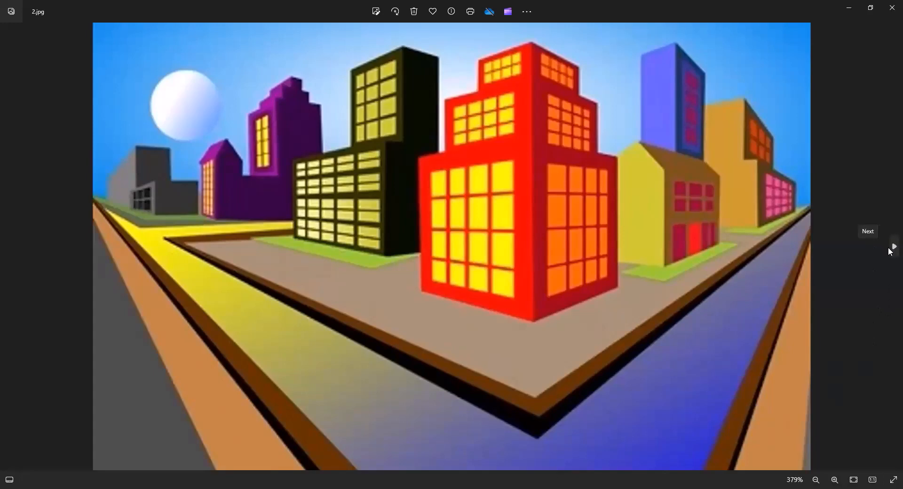
left_click(890, 249)
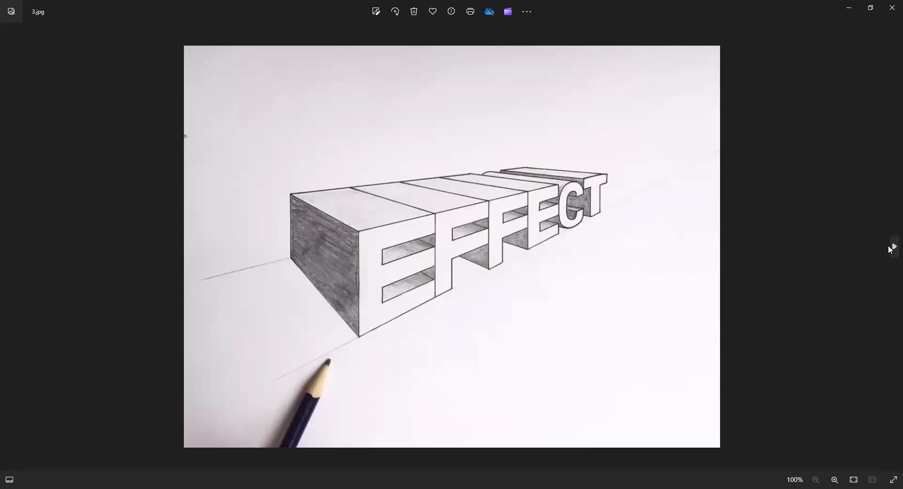
left_click(890, 249)
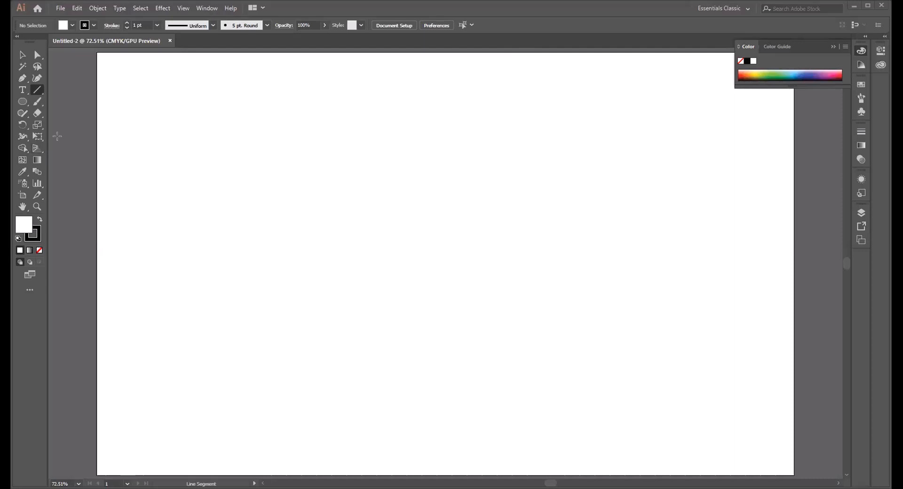
Display the perspective grid on the blank Illustrator artboard and hide it again.
left_click(37, 148)
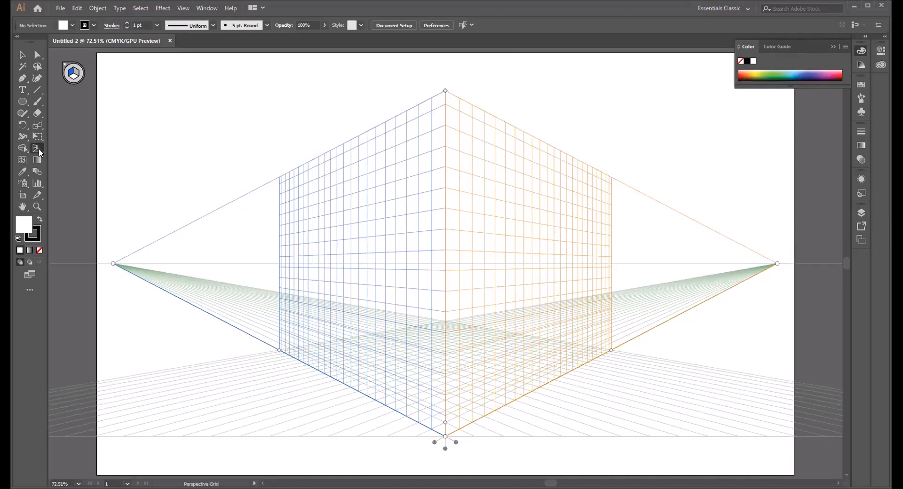
key("ctrl+shift+i")
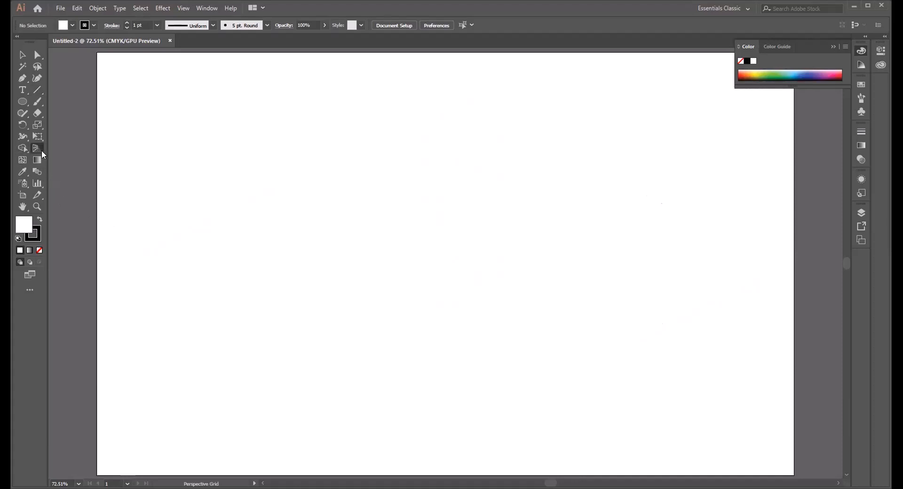
left_click(42, 153)
left_click(96, 8)
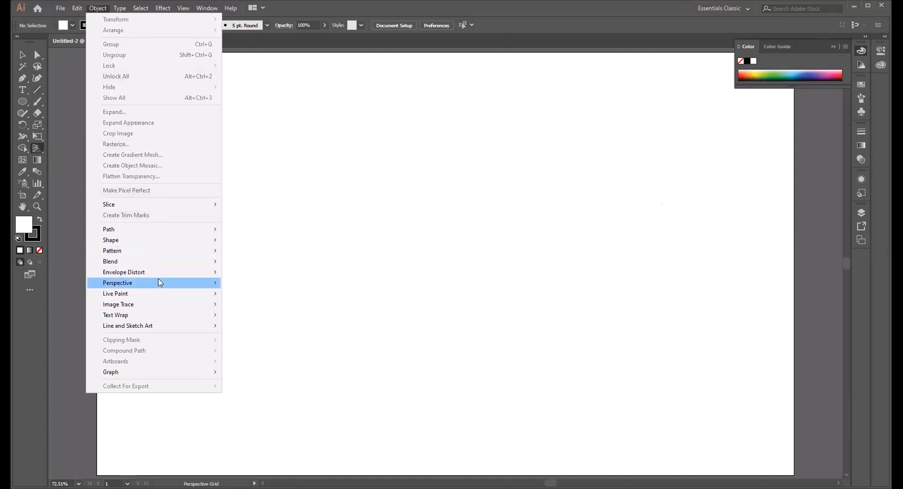
mouse_move(159, 282)
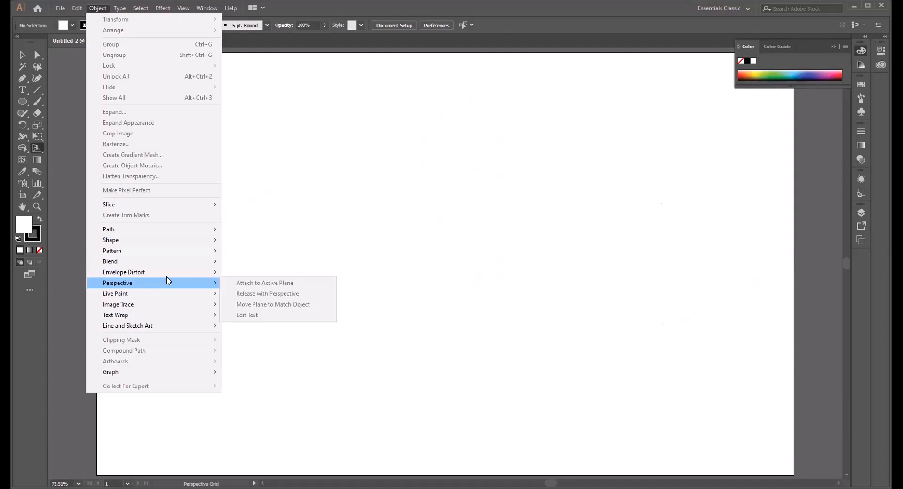
left_click(73, 284)
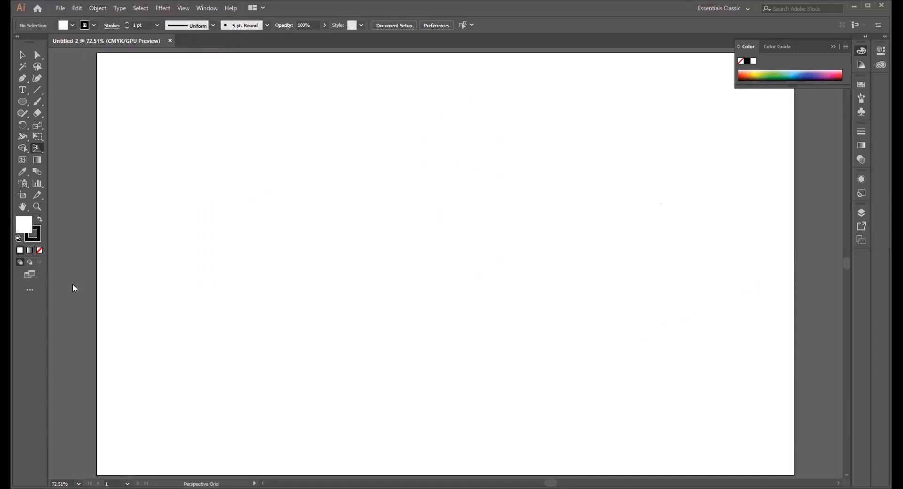
left_click(36, 150)
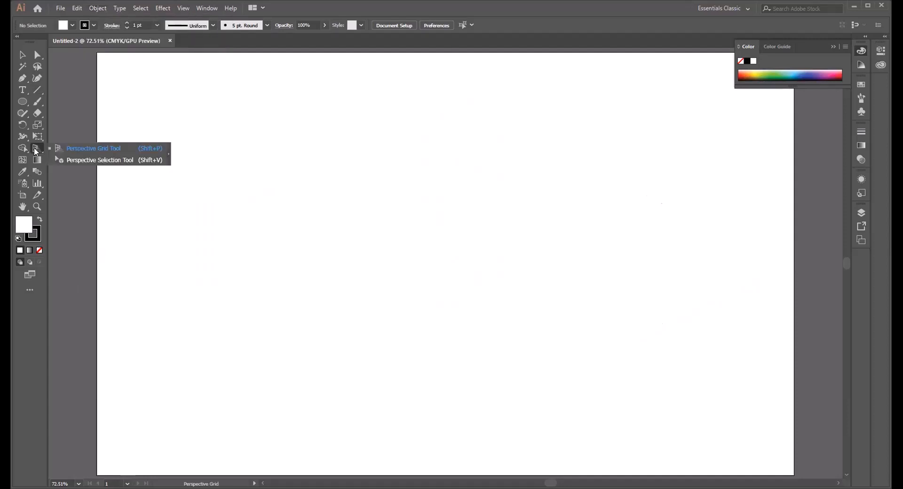
left_click(22, 54)
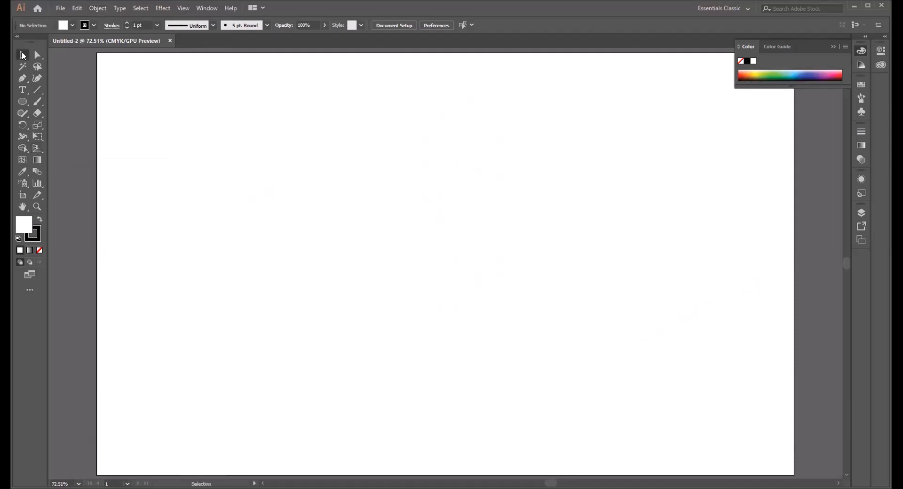
Bring up the perspective grid once more and turn it off with the Hide Grid command.
left_click(37, 151)
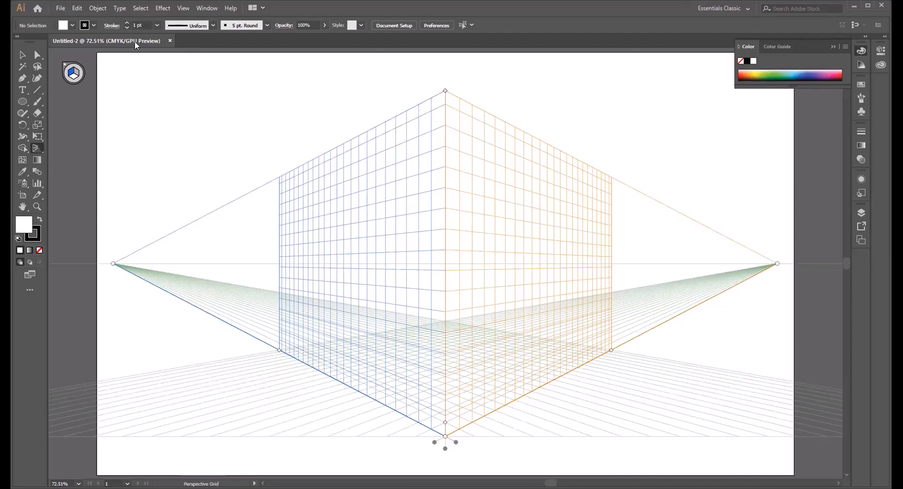
left_click(177, 8)
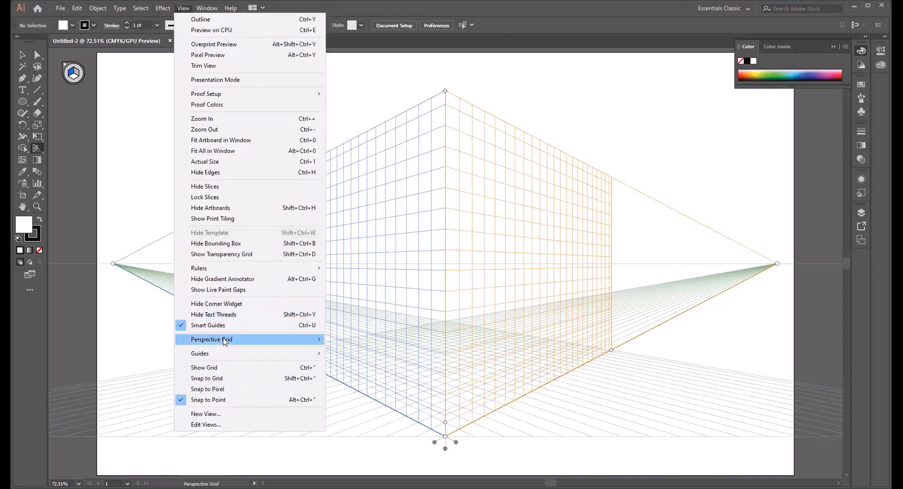
mouse_move(225, 340)
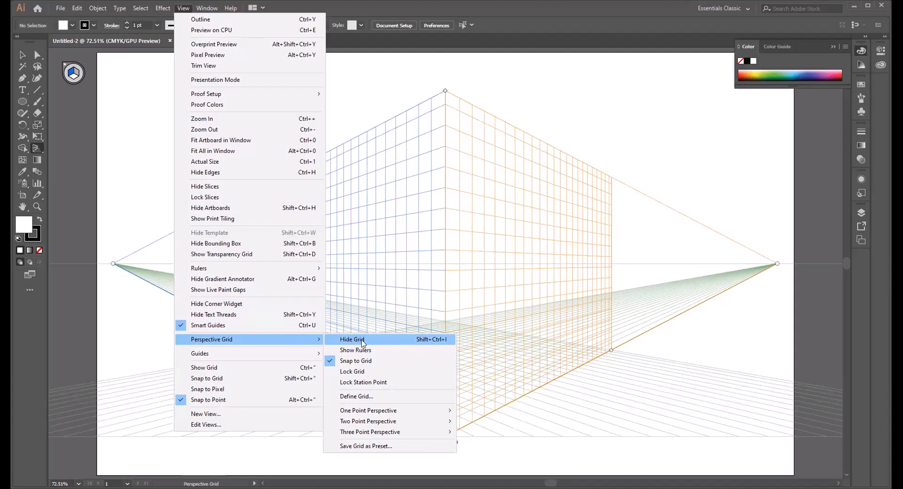
left_click(391, 342)
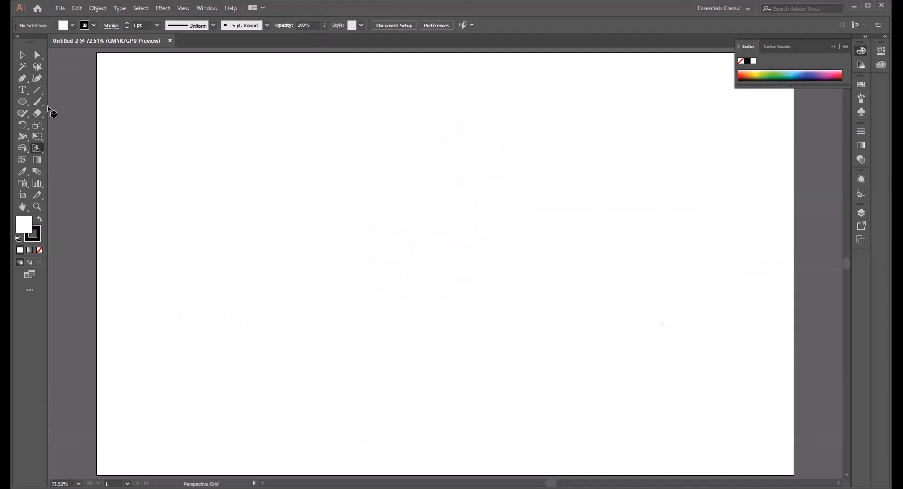
Redisplay the perspective grid and close it from its plane switching widget.
left_click(20, 55)
left_click(31, 144)
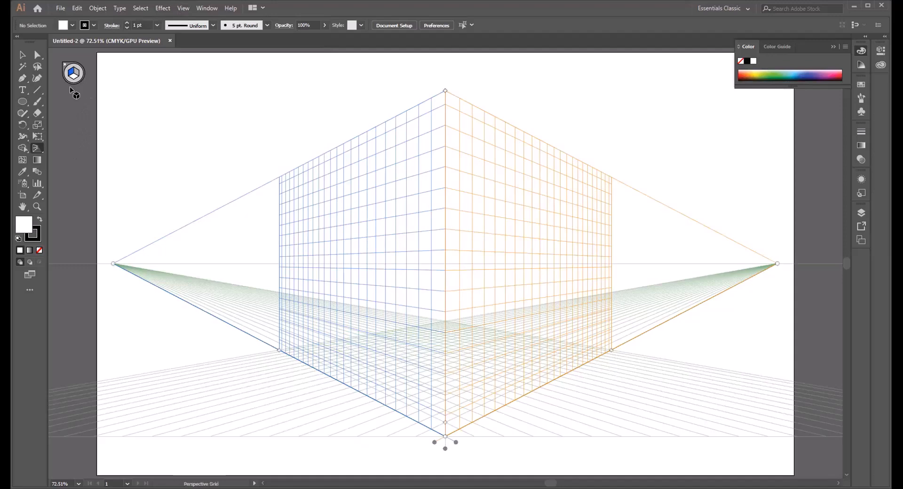
left_click(69, 71)
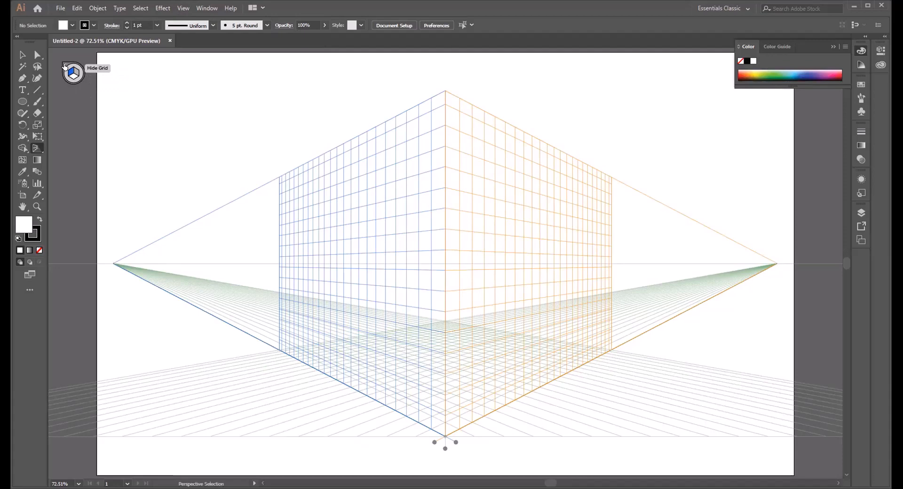
left_click(65, 66)
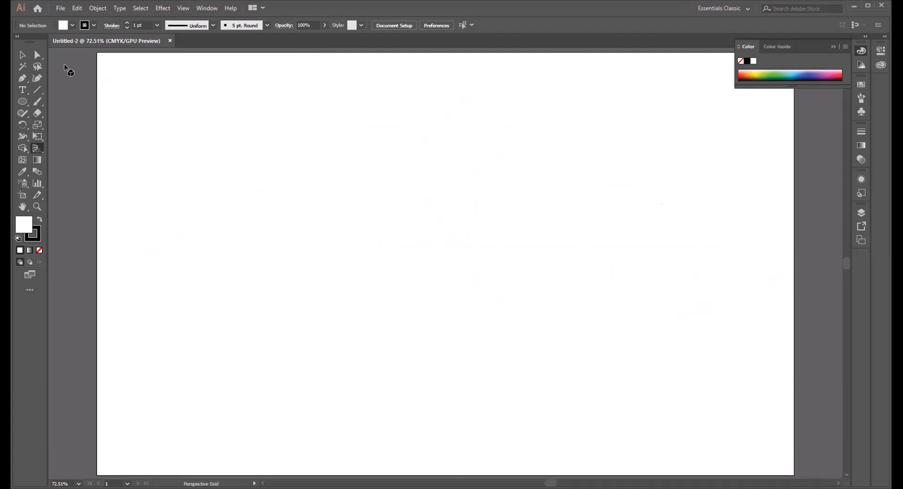
Show the perspective grid and draw a rectangle about 679 by 360 pt on the left plane, from the centre edge to the plane's far lower corner.
key("v")
left_click(40, 149)
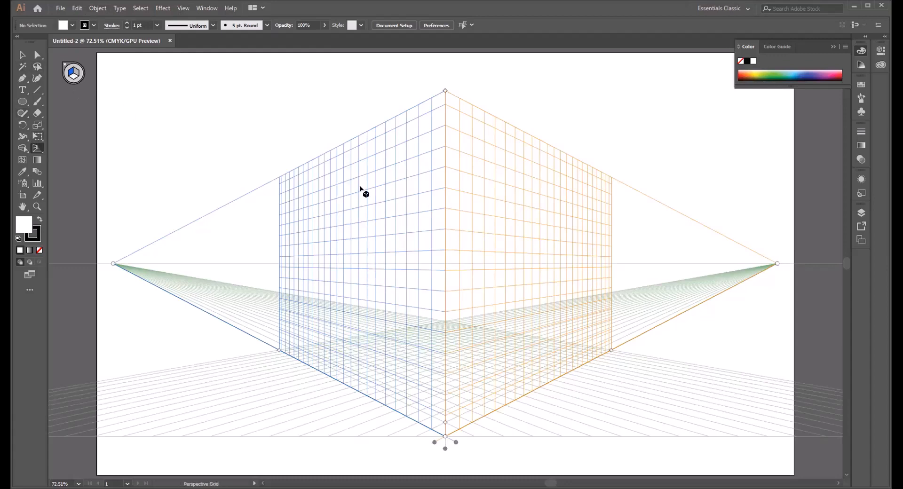
left_click_drag(23, 102, 85, 104)
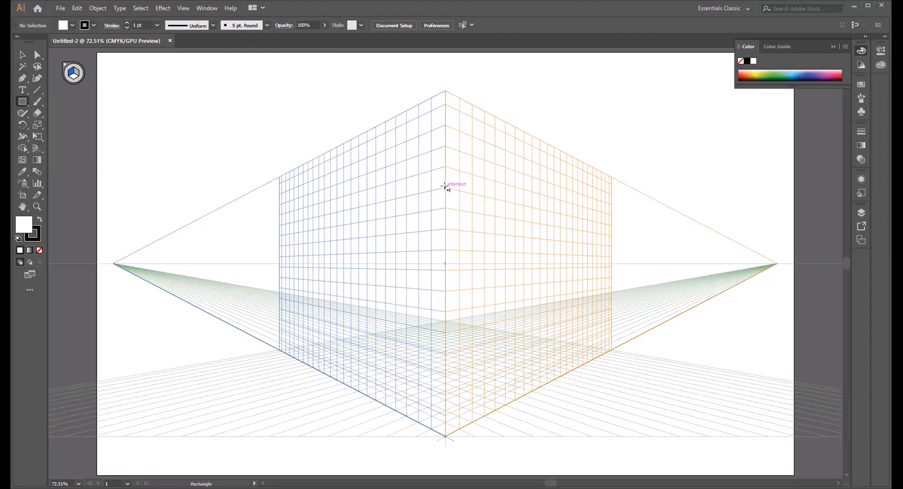
left_click_drag(445, 187, 280, 351)
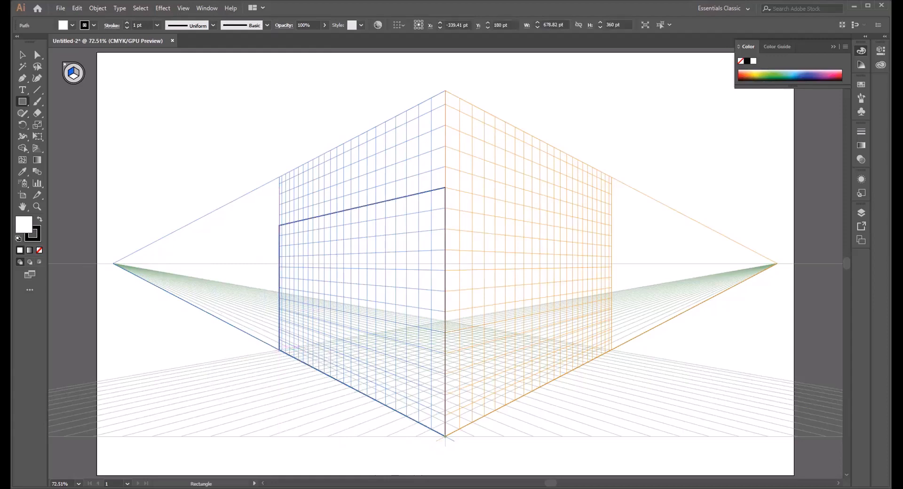
Fill the left-plane rectangle with orange #E27513 and remove its stroke.
double_click(29, 227)
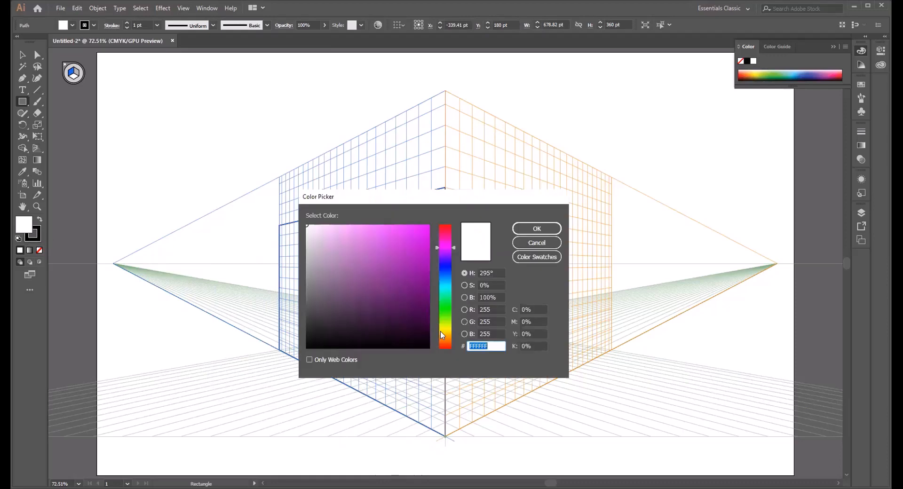
left_click_drag(444, 335, 445, 339)
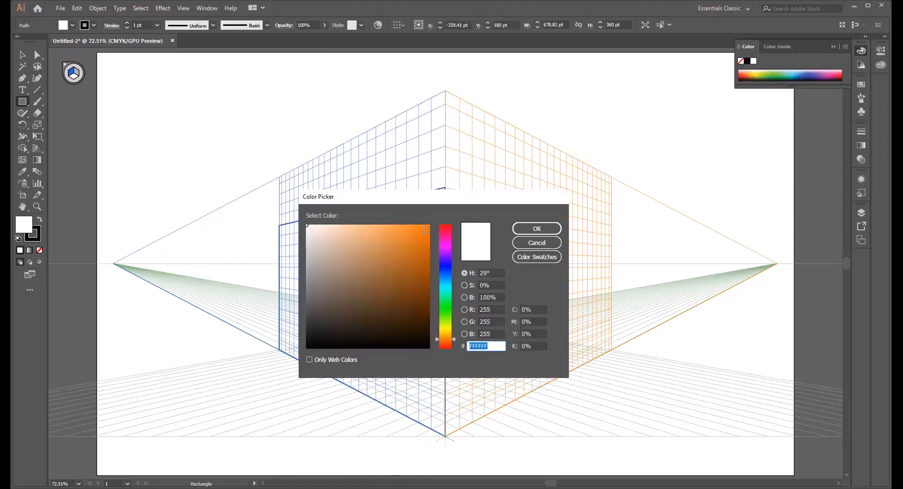
mouse_move(416, 226)
left_mouse_down()
mouse_move(403, 227)
mouse_move(420, 238)
left_mouse_up()
left_click(538, 234)
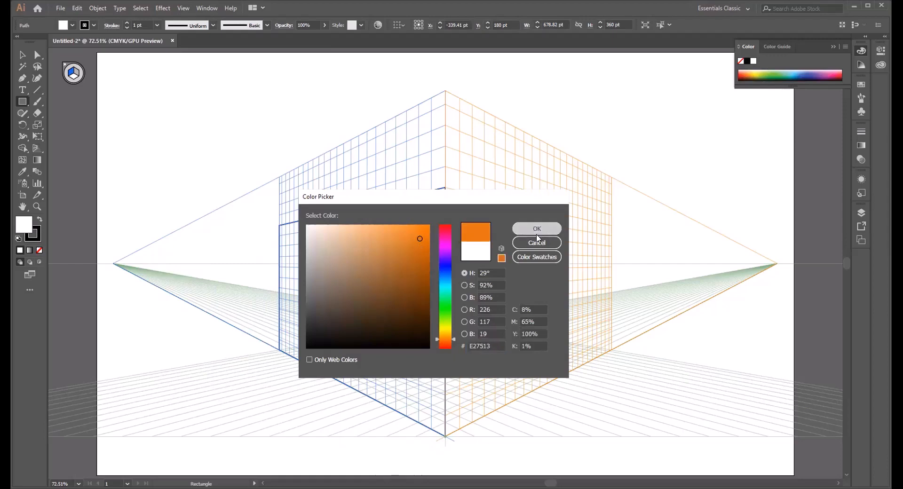
left_click(38, 240)
left_click(39, 250)
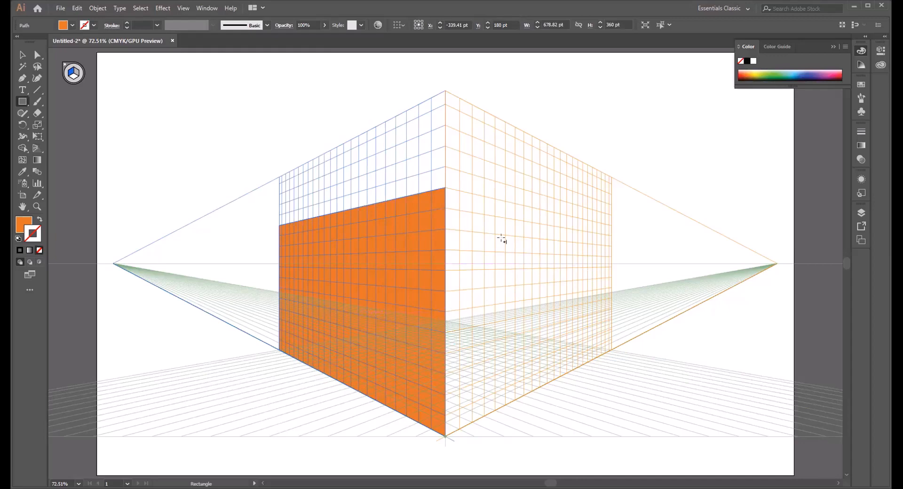
Activate the right grid plane and draw a matching rectangle about 679 by 360 pt on it, starting at the shared centre edge.
key("shift+v")
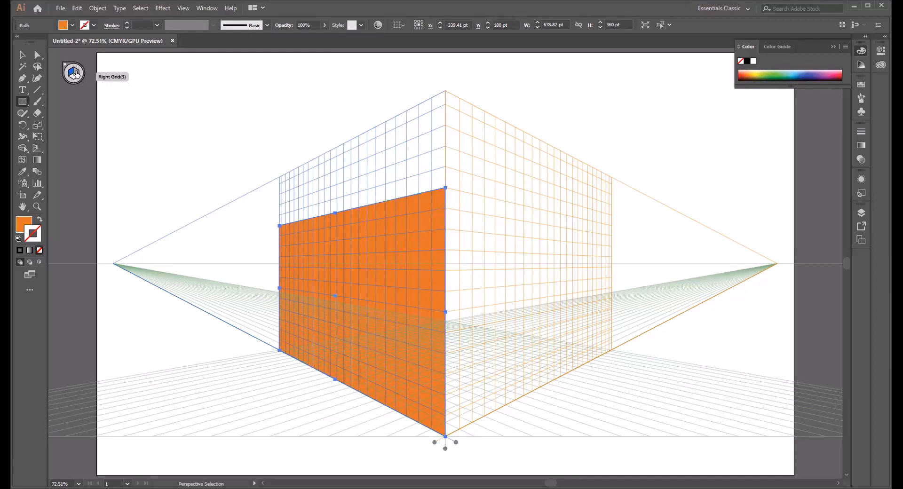
left_click(76, 71)
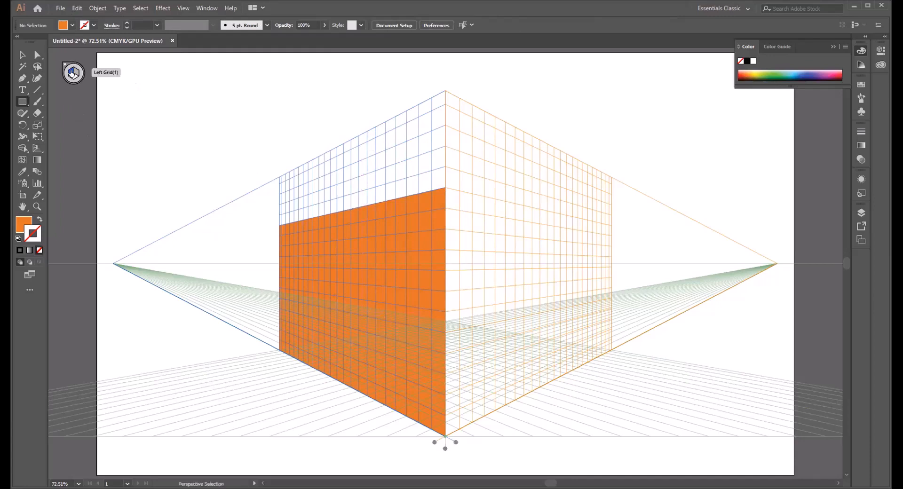
left_click(73, 74)
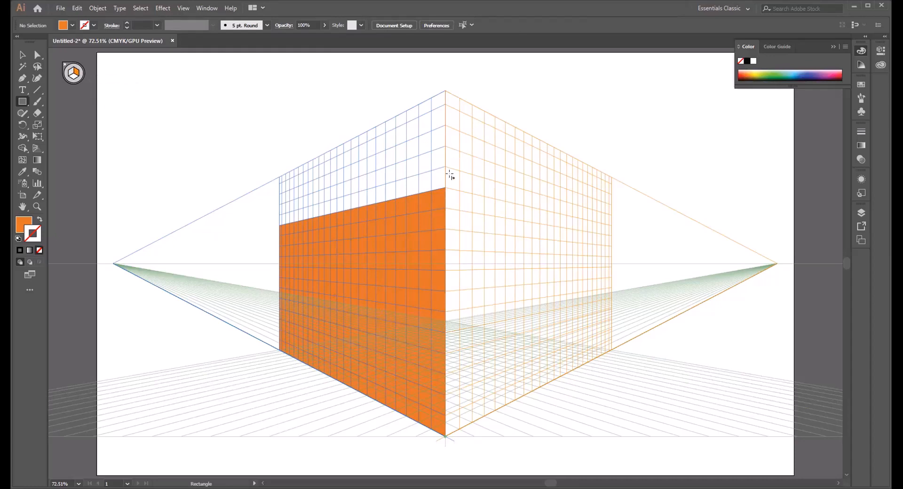
left_click_drag(446, 188, 611, 351)
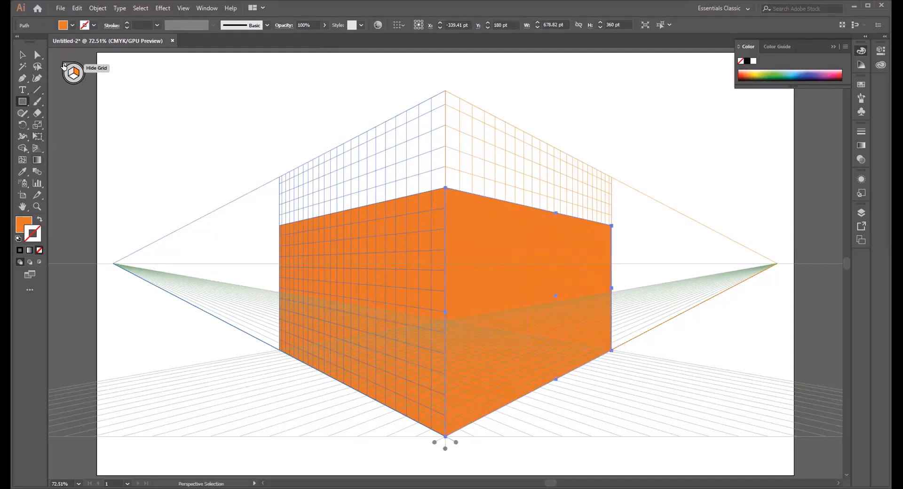
Hide the perspective grid to check the two orange faces alone, and show the grid again.
left_click(21, 57)
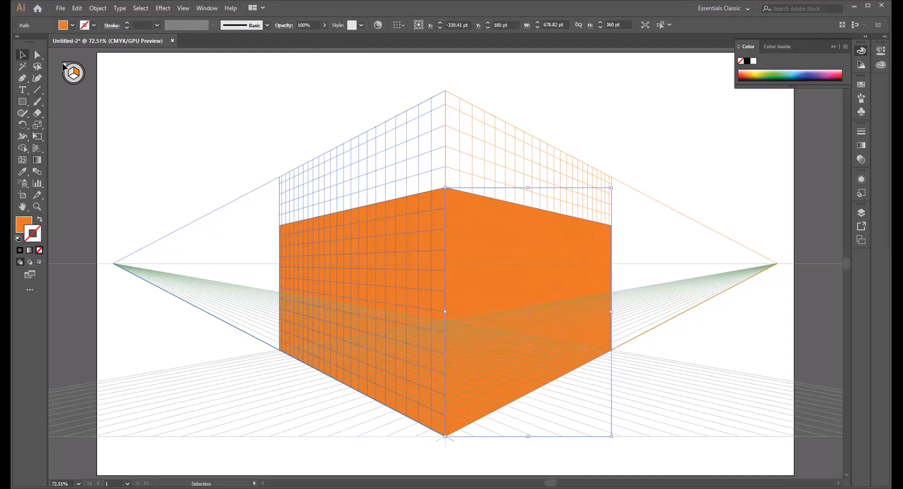
left_click(65, 68)
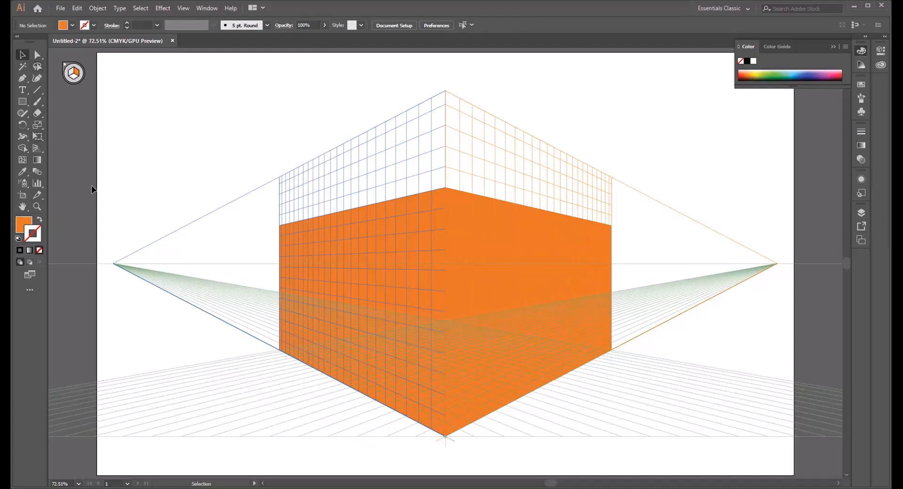
key("ctrl+shift+i")
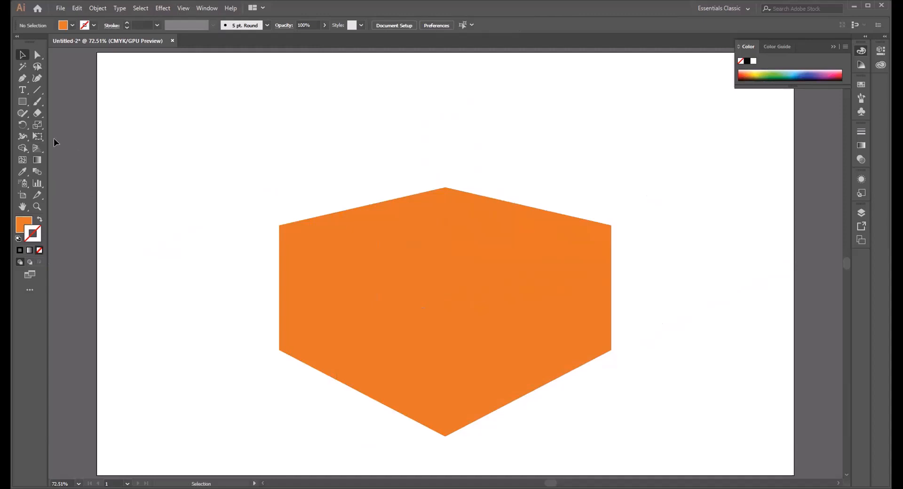
left_click(37, 148)
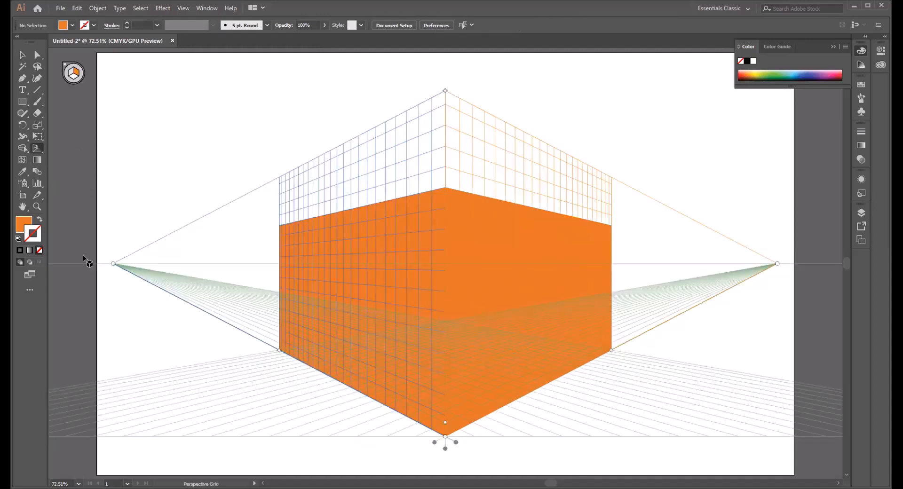
left_click(22, 55)
left_click(493, 264)
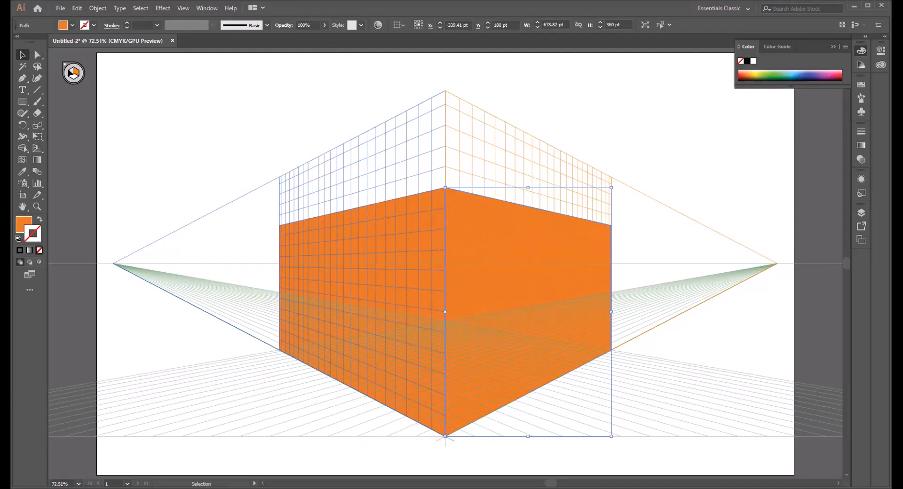
left_click(105, 107)
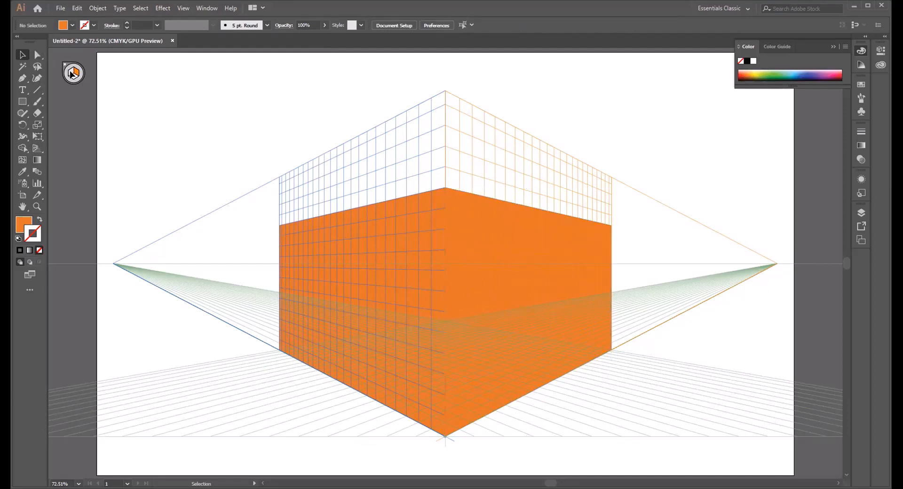
Recolour the box's left face with the darker orange #9B4104 to shade it.
left_click(416, 220)
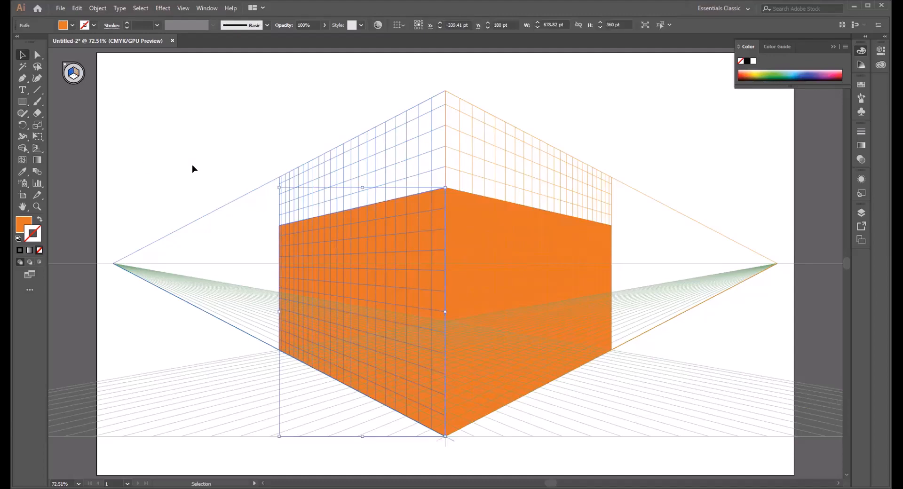
left_click(23, 223)
left_click(427, 272)
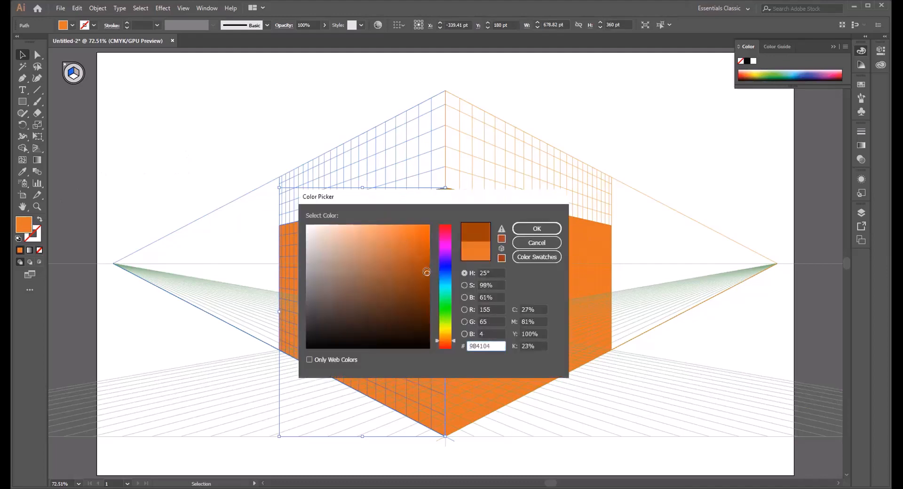
left_click(532, 229)
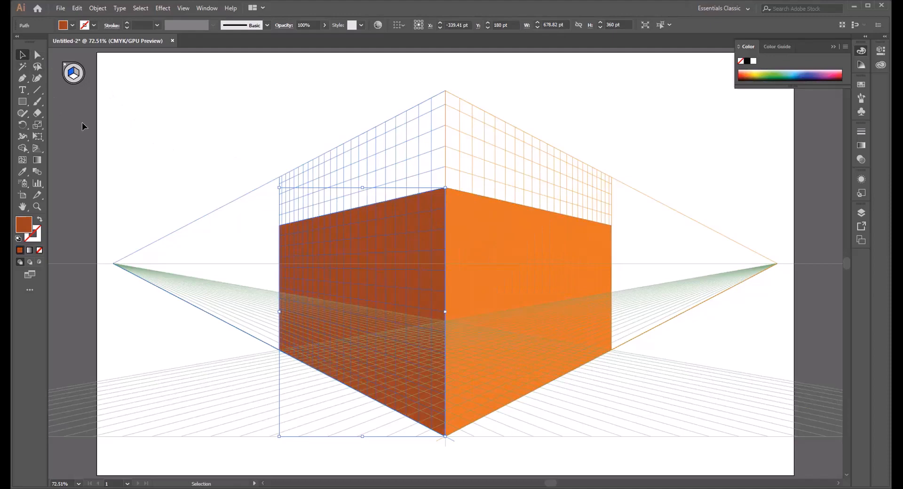
left_click(148, 135)
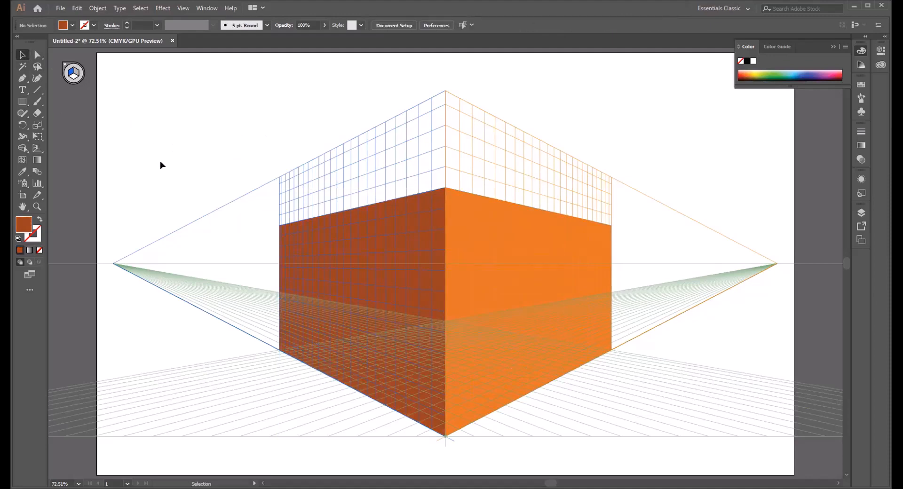
Draw a door rectangle about 119 by 270 pt standing on the left face's base edge and fill it with dark brown.
left_click(23, 102)
left_click_drag(336, 254, 367, 392)
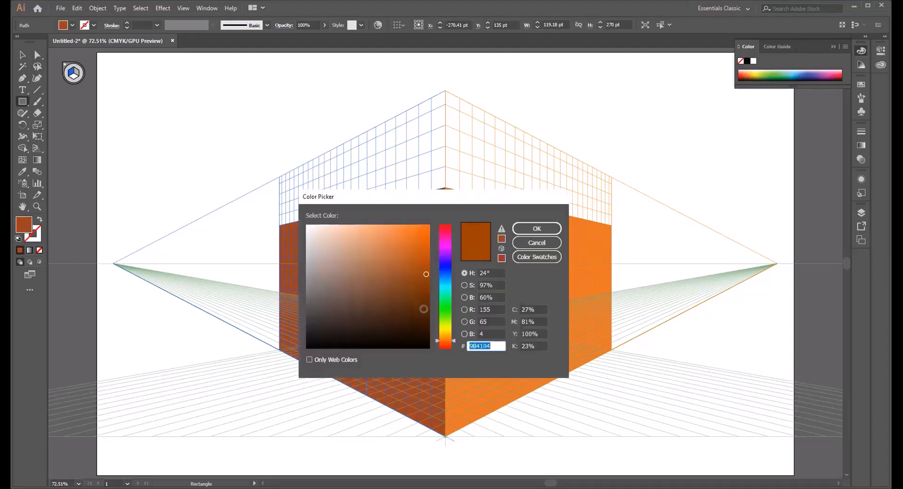
left_click(425, 312)
left_click(535, 229)
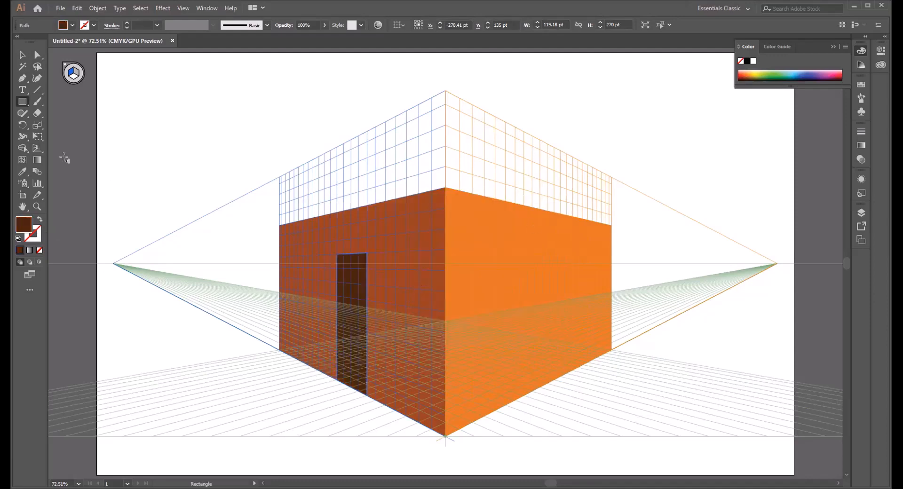
Move the left door slightly away from the centre edge with the regular Selection tool.
left_click(23, 54)
left_click(83, 103)
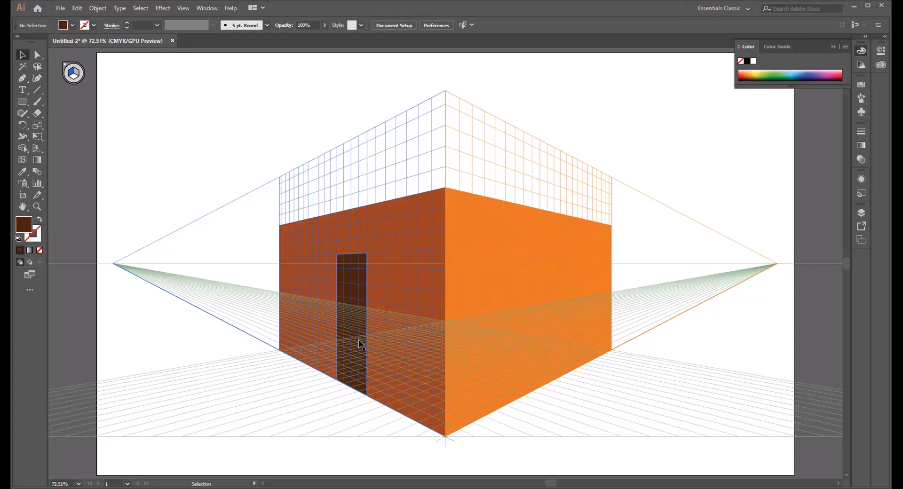
mouse_move(353, 339)
left_mouse_down()
mouse_move(254, 299)
mouse_move(283, 329)
mouse_move(427, 354)
mouse_move(435, 374)
mouse_move(424, 385)
mouse_move(267, 327)
mouse_move(352, 349)
mouse_move(347, 359)
mouse_move(345, 349)
left_mouse_up()
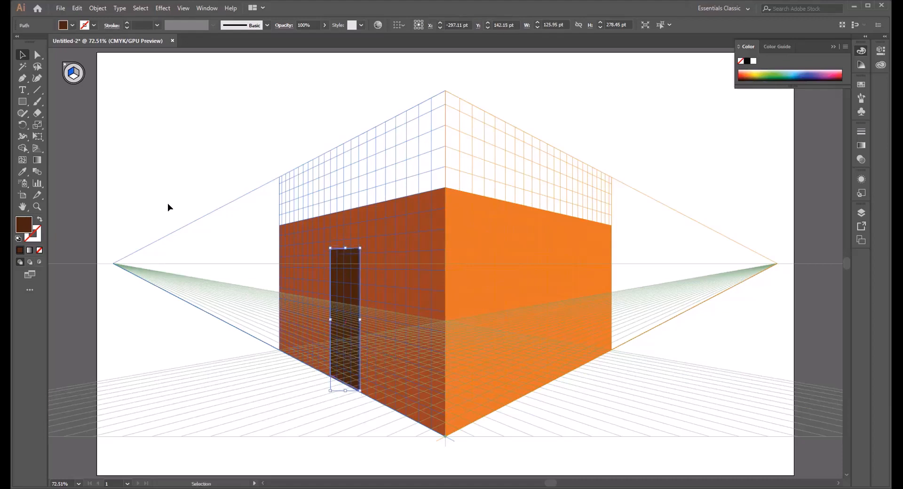
Slide the left door in perspective to the face's far edge and back towards the middle with the Perspective Selection tool.
left_click(37, 151)
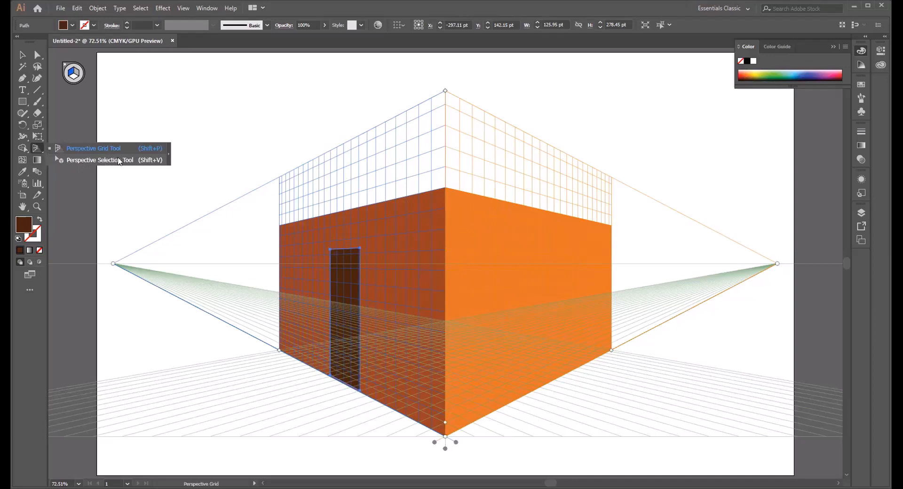
left_click(119, 161)
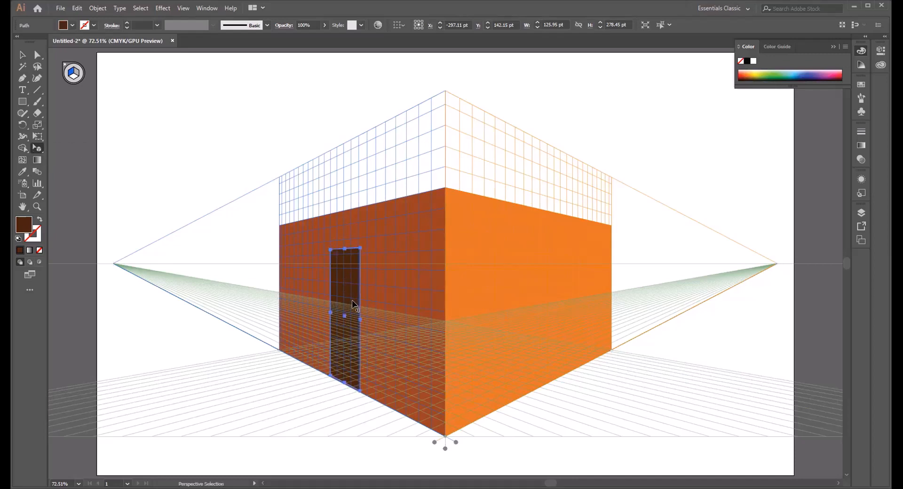
left_click_drag(352, 300, 290, 290)
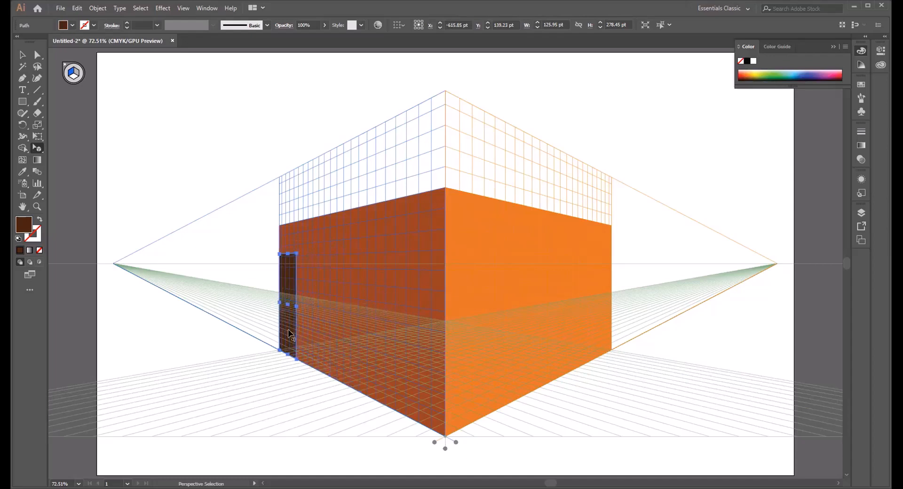
left_click_drag(288, 334, 339, 344)
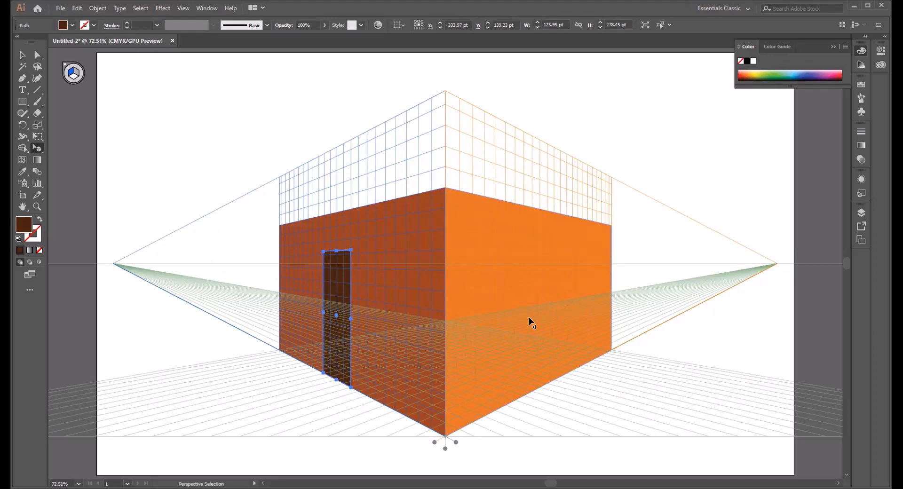
Draw a dark brown door about 136 by 270 pt on the right plane and slide it about 90 pt away from the centre edge.
left_click(74, 73)
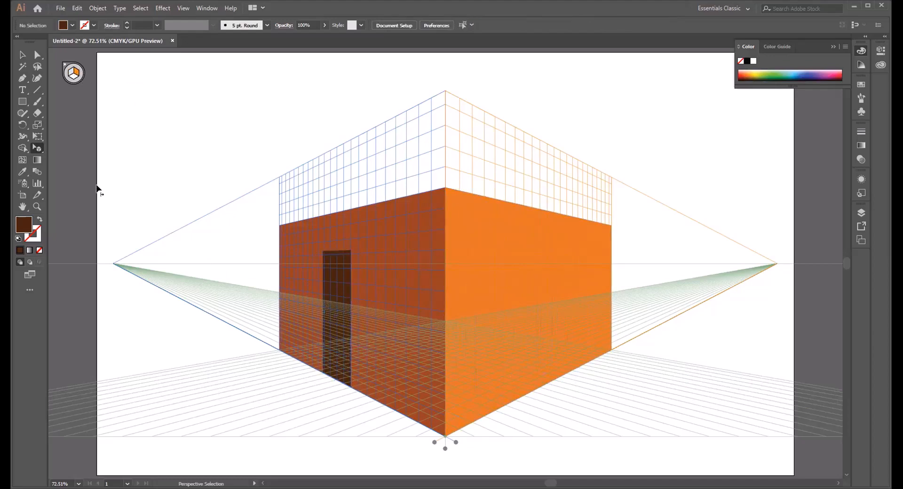
left_click(23, 102)
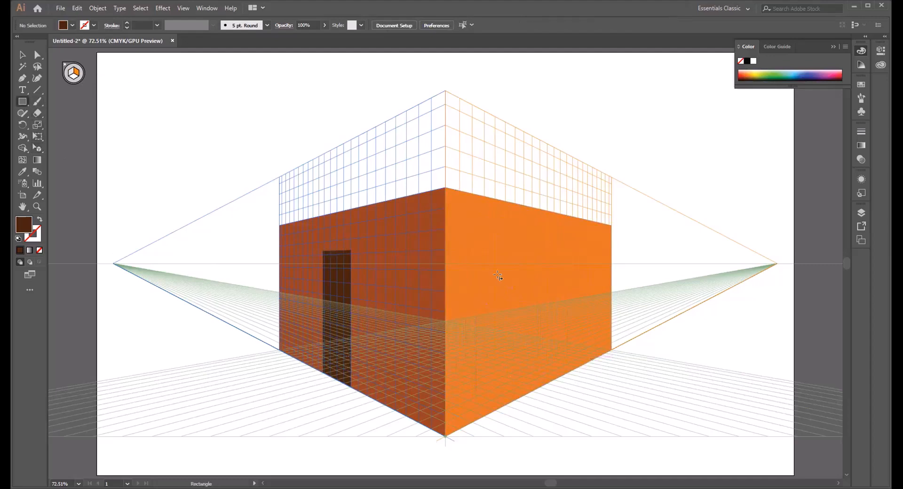
left_click_drag(504, 255, 545, 385)
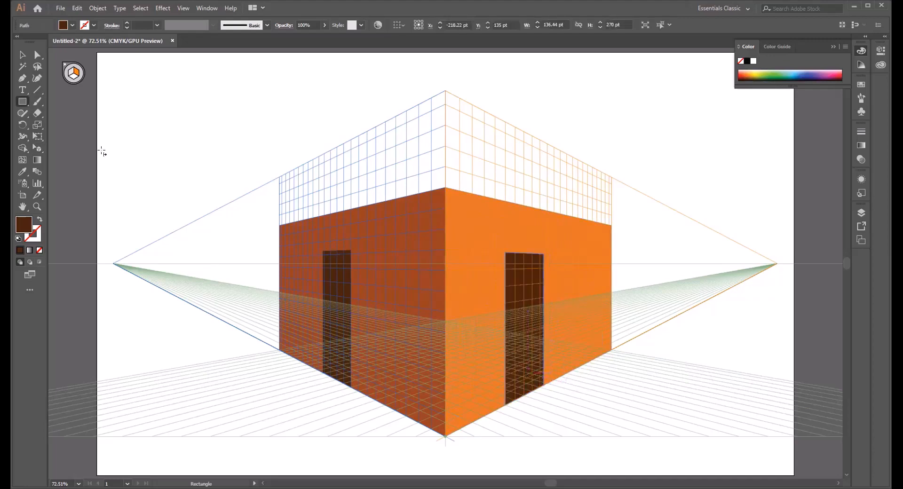
left_click(40, 147)
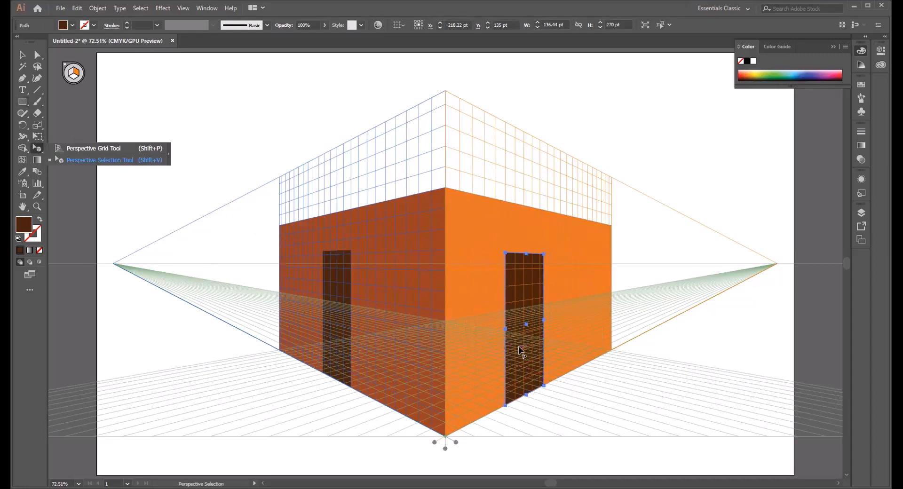
left_click_drag(521, 350, 544, 346)
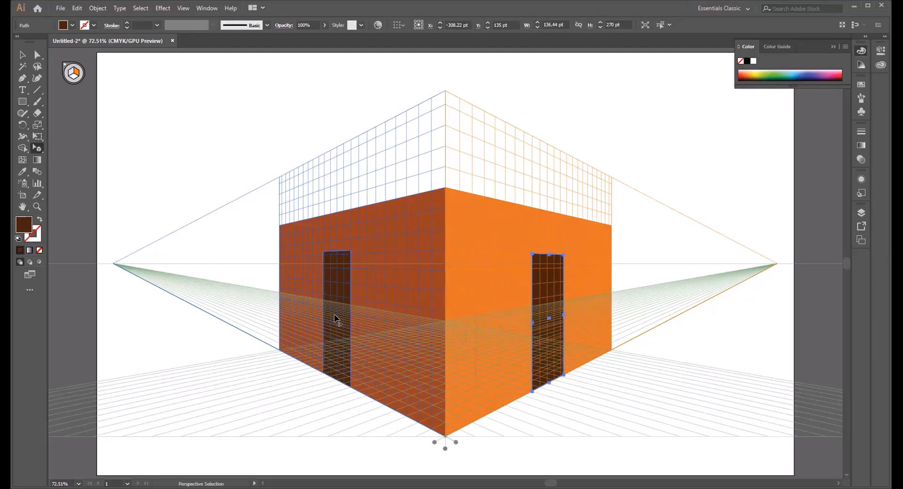
Hide the perspective grid to check the box with its two doors, and show the grid again.
left_click(64, 70)
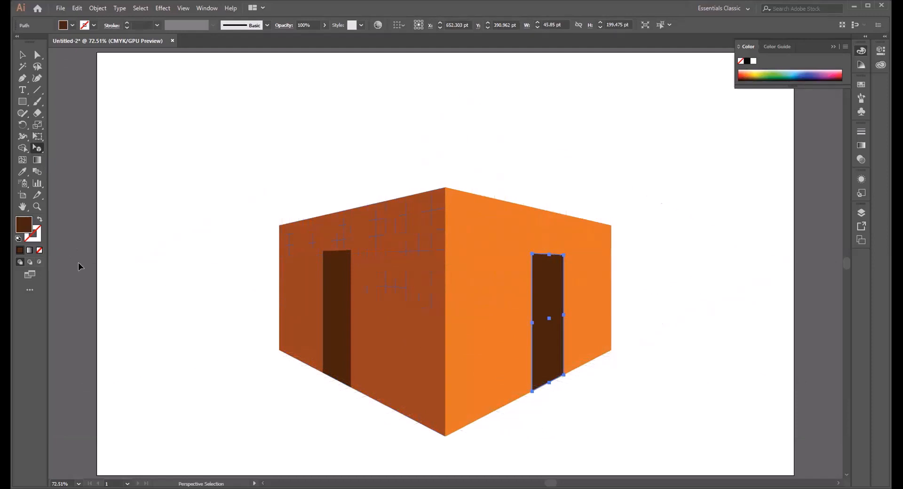
left_click(22, 54)
left_click(151, 108)
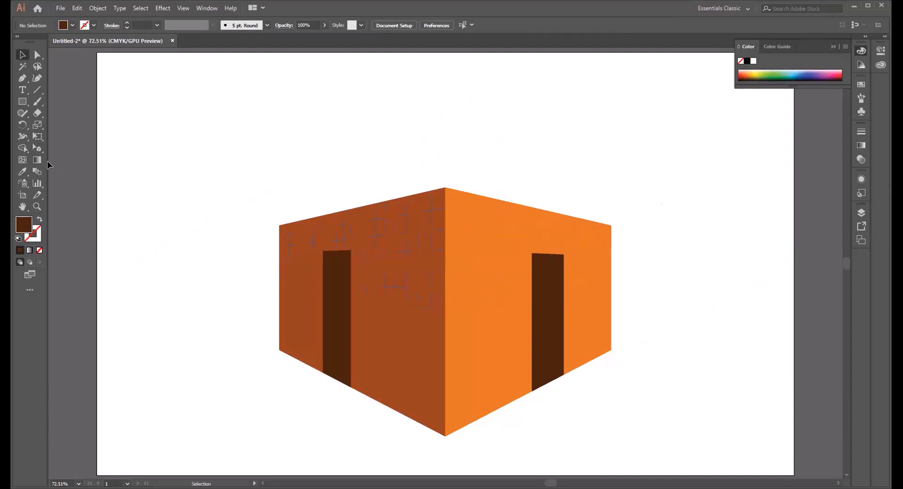
left_click(35, 151)
left_click_drag(42, 148, 72, 148)
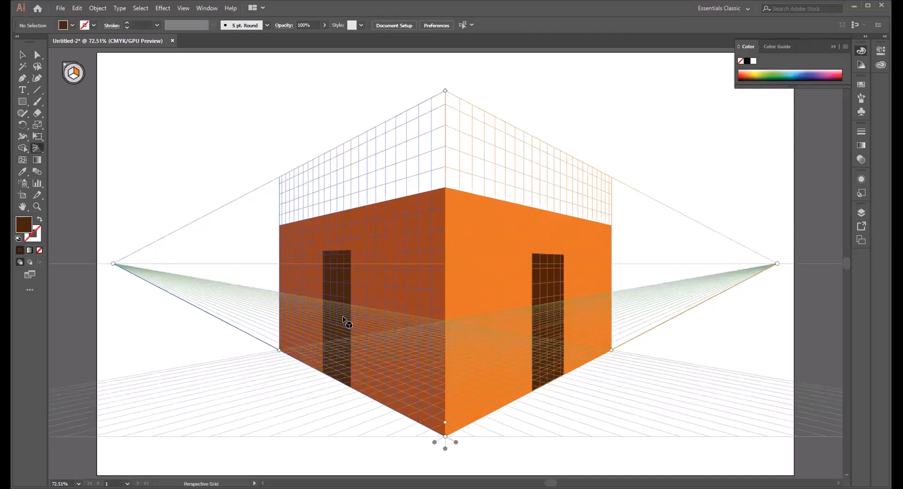
Move the left door slightly towards the centre edge in perspective and narrow it to about 119 pt from its outer side.
scroll(350, 319, "up", 1)
scroll(350, 320, "up", 1)
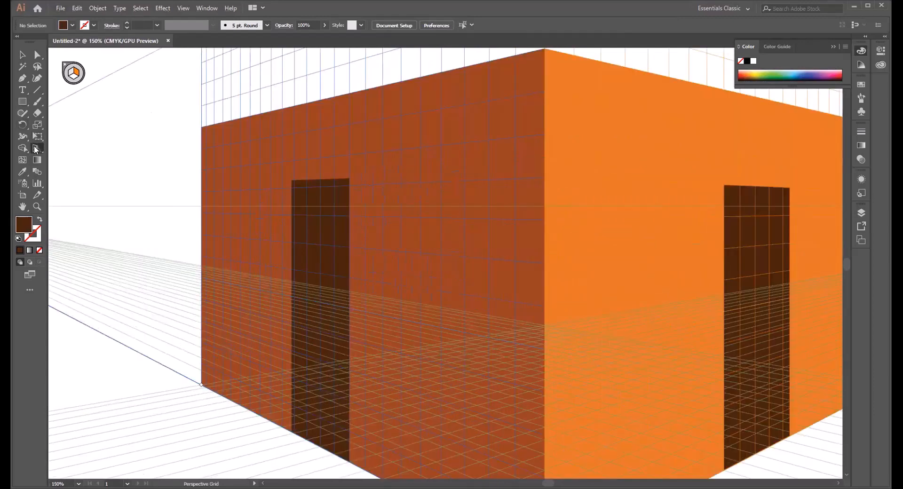
left_click_drag(36, 149, 67, 162)
left_click_drag(345, 329, 358, 331)
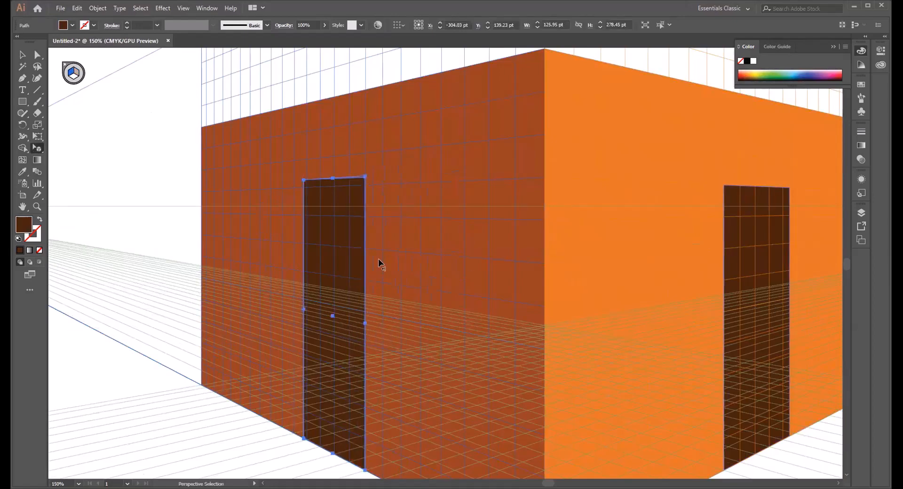
left_click_drag(303, 307, 307, 309)
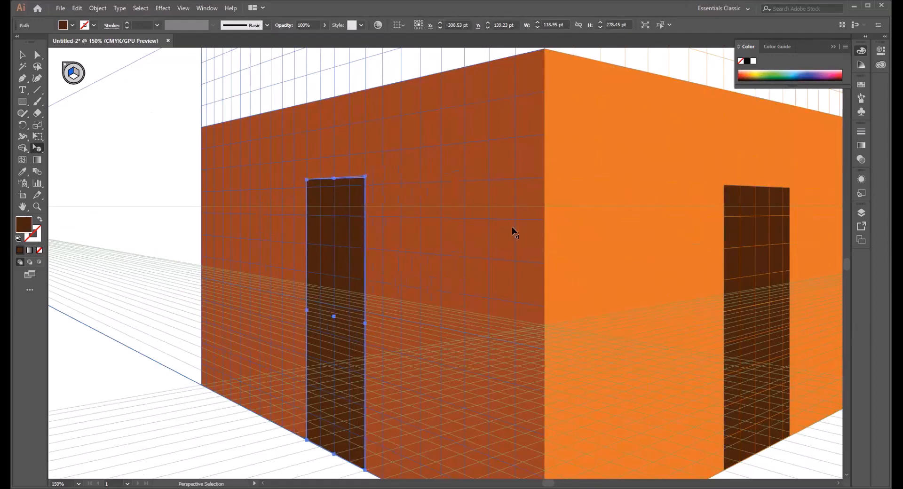
Widen the right door to 180 pt and the left door to about 149 pt, extending each away from the centre edge.
left_click(741, 363)
left_click_drag(739, 365, 743, 368)
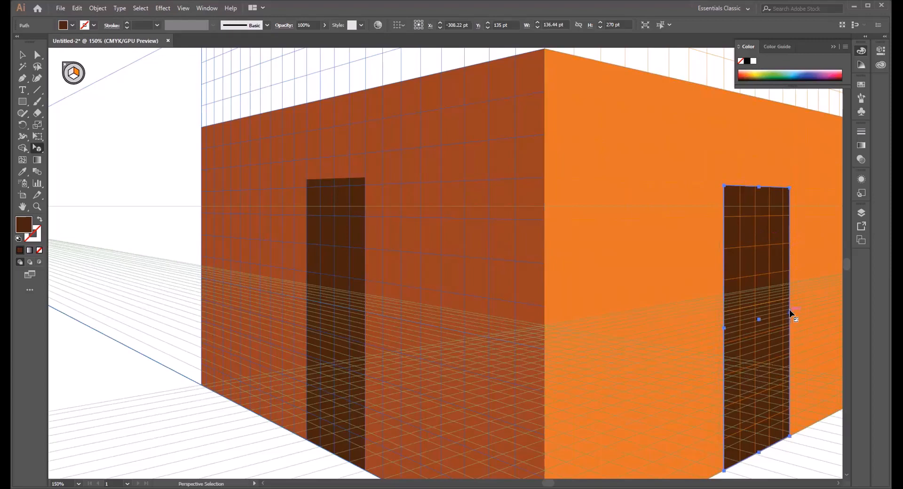
left_click_drag(789, 309, 807, 308)
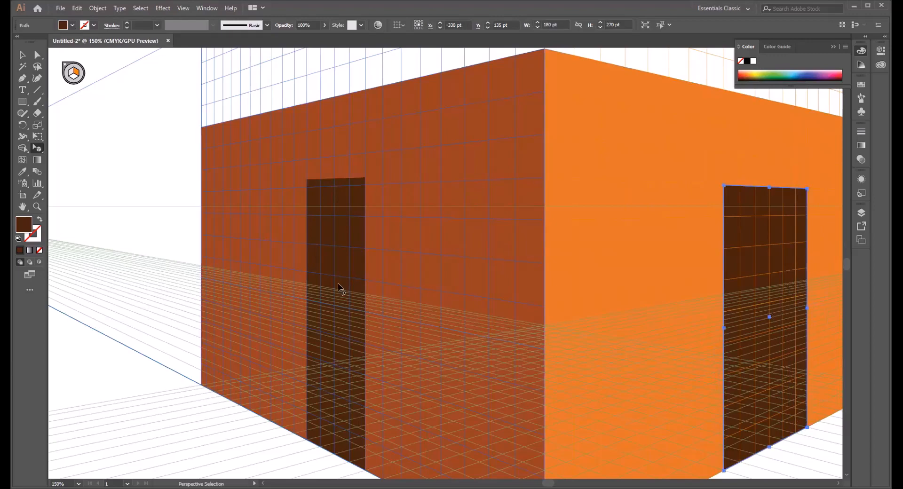
left_click(311, 291)
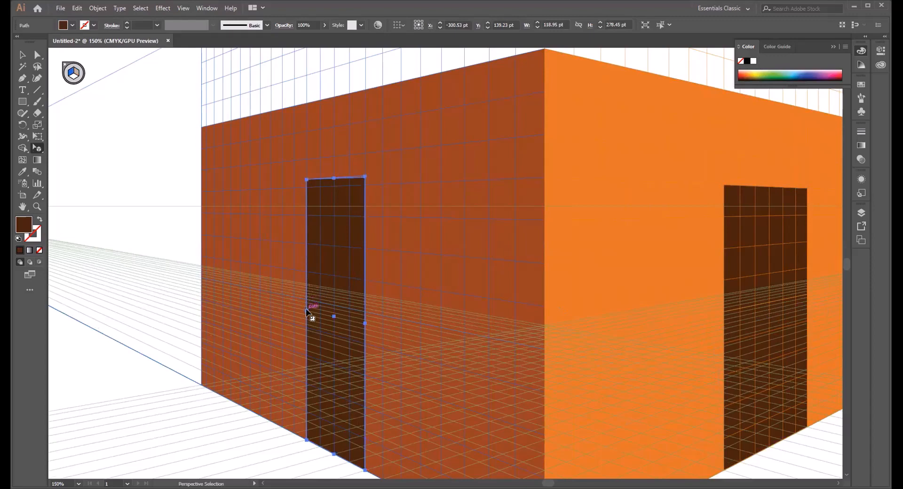
left_click_drag(306, 310, 295, 308)
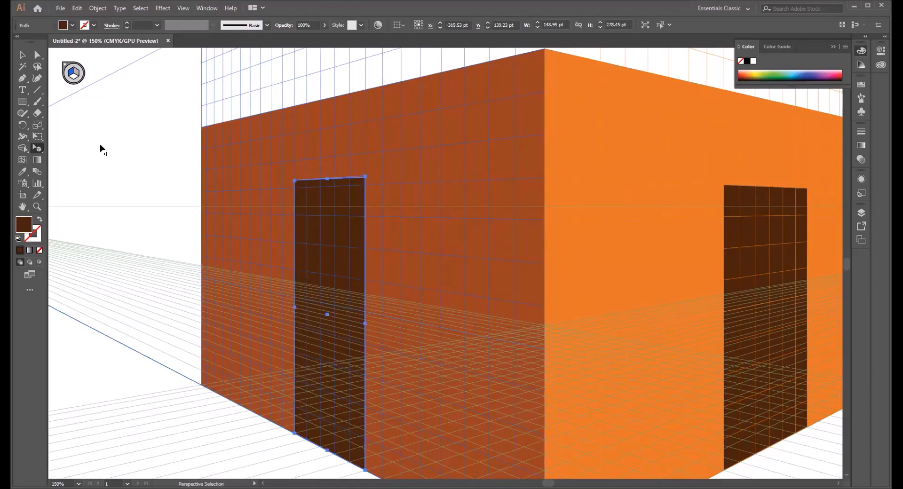
Draw a strip 60 by about 278 pt over the left door's outer side and fill it with the right face's orange using the Eyedropper.
left_click(23, 102)
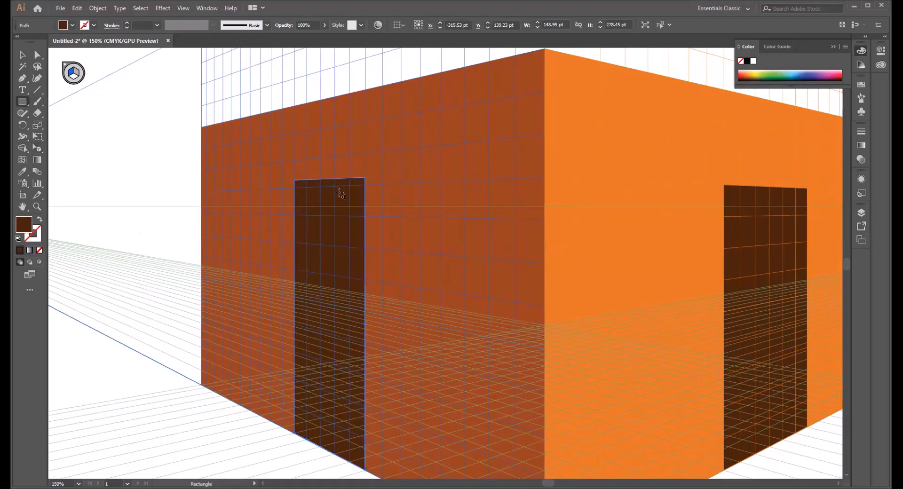
mouse_move(296, 181)
left_mouse_down()
mouse_move(309, 205)
mouse_move(318, 277)
mouse_move(322, 444)
left_mouse_up()
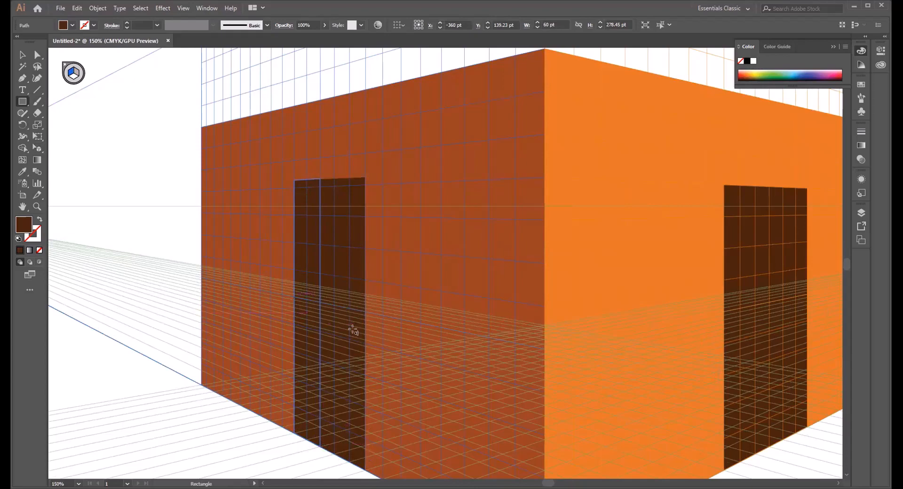
left_click(24, 173)
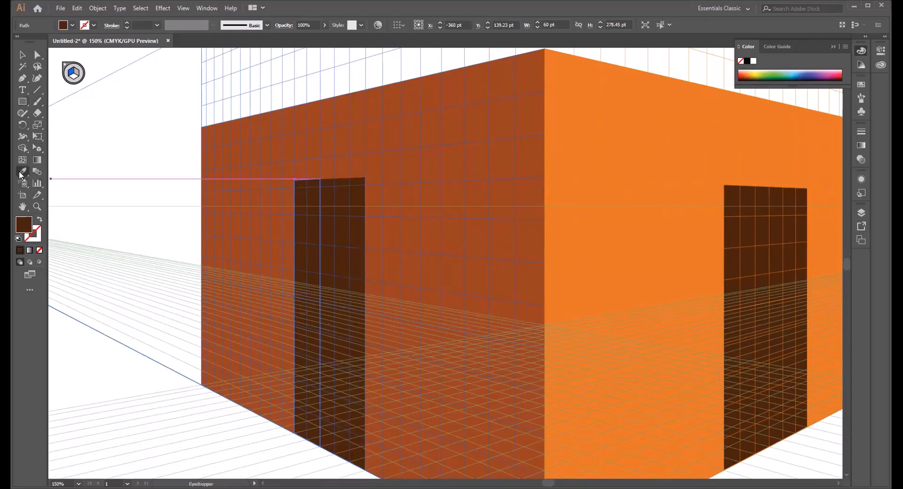
left_click(583, 157)
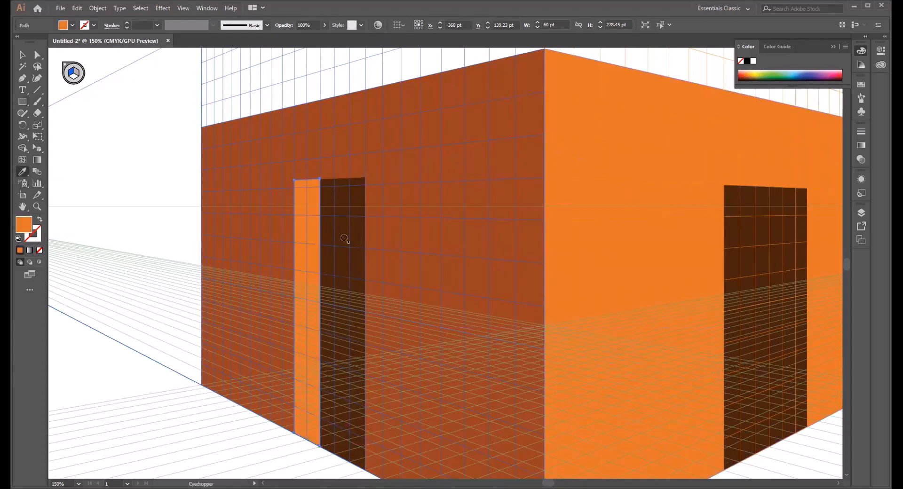
left_click(22, 56)
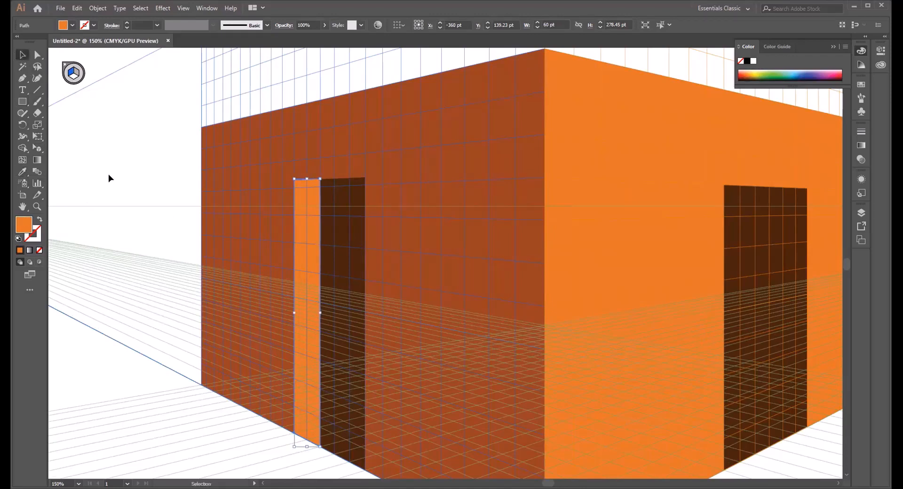
left_click(108, 175)
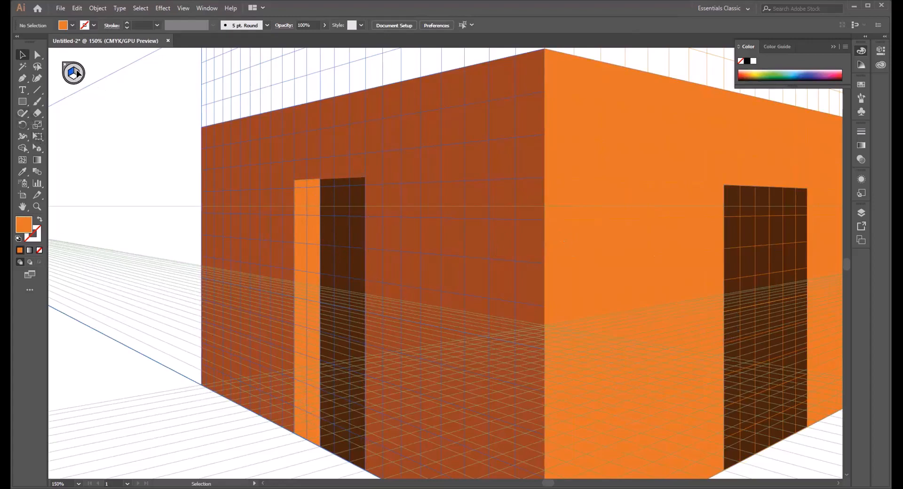
Draw a strip about 61 by 270 pt over the right door's outer side and fill it with the left face's dark orange using the Eyedropper.
key("m")
left_click(37, 149)
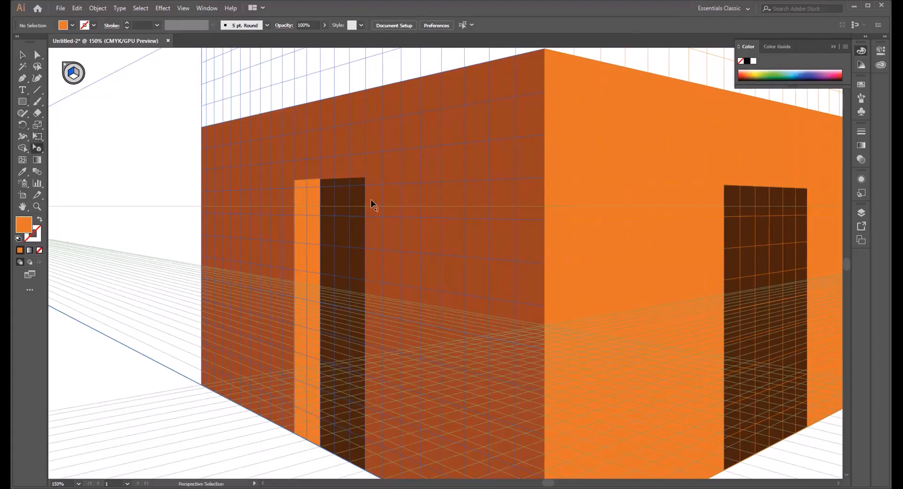
left_click(743, 266)
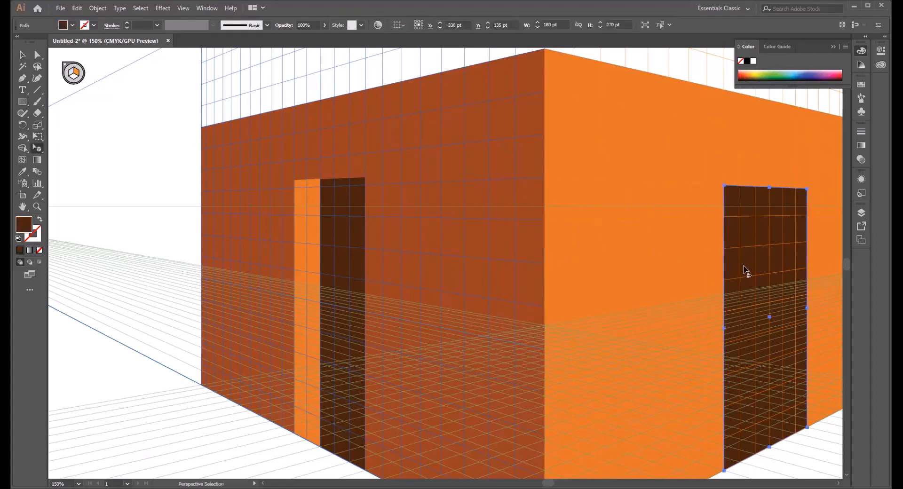
left_click(23, 102)
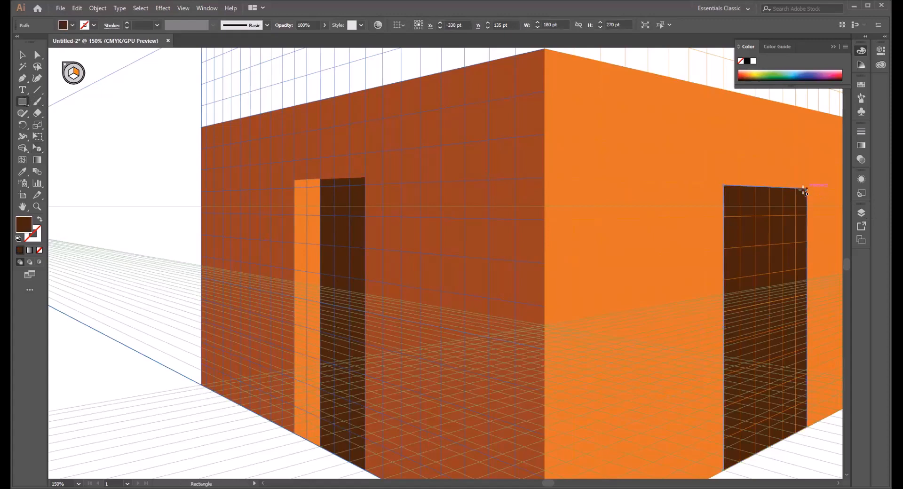
left_click_drag(805, 188, 779, 432)
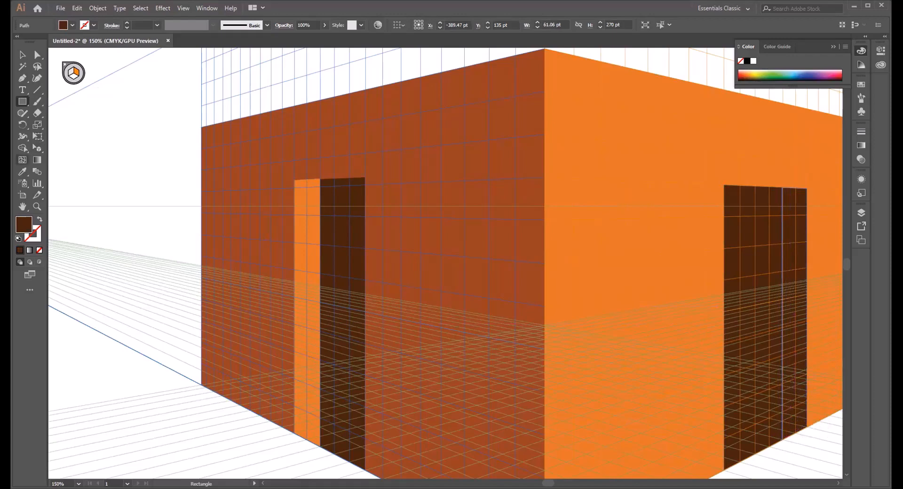
left_click(20, 171)
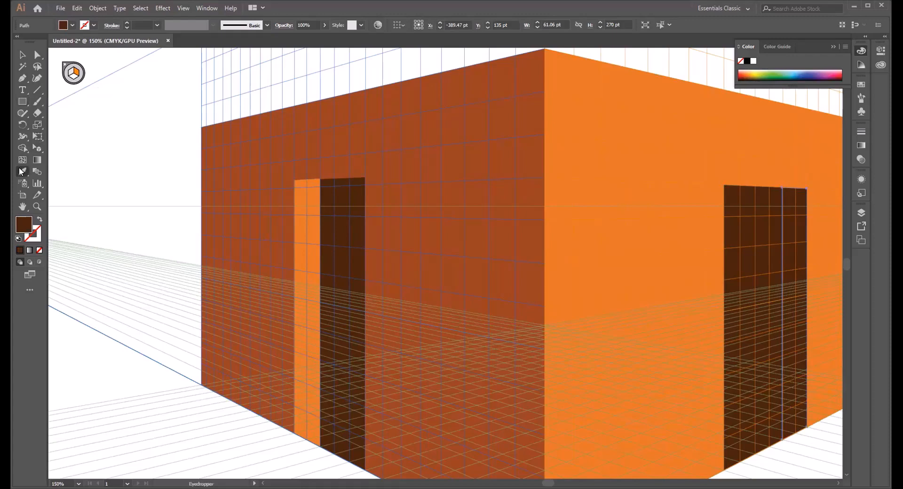
left_click(410, 155)
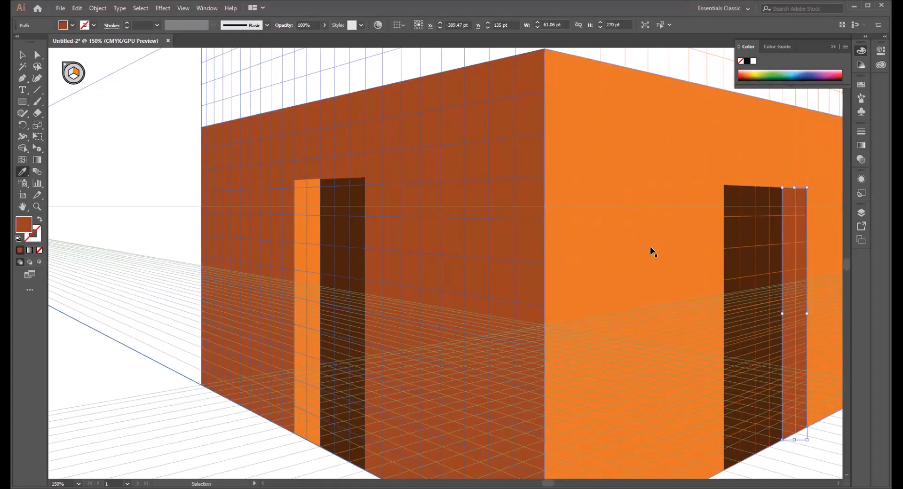
key("ctrl+0")
left_click(22, 55)
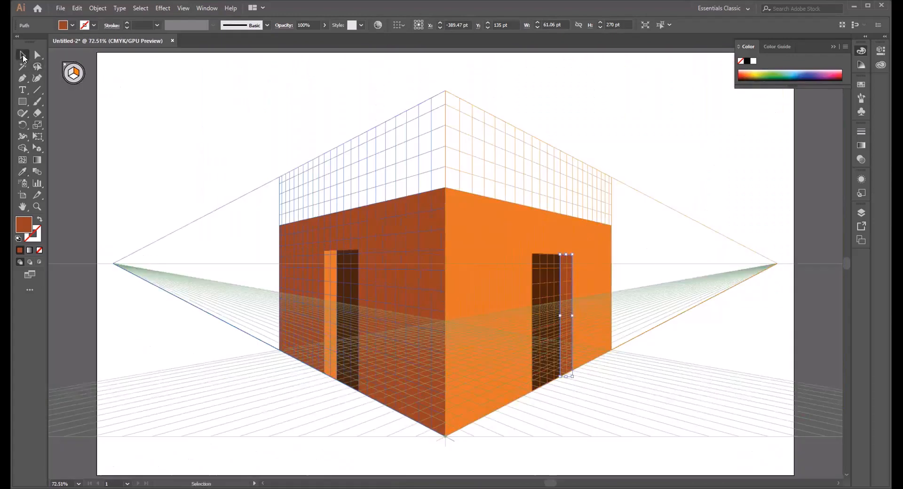
left_click(186, 90)
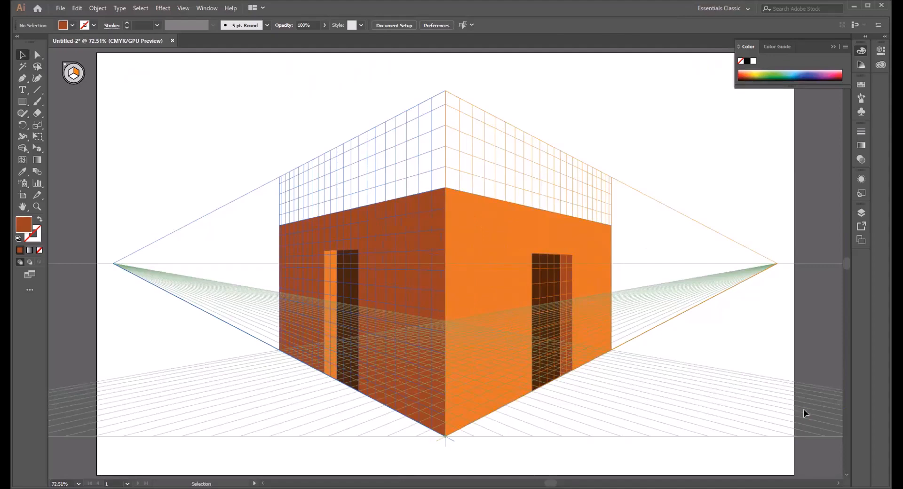
Draw a strip about 27 by 706 pt on the ground plane along the right face's base and fill it with dark grey 514E4E.
scroll(849, 477, "down", 3)
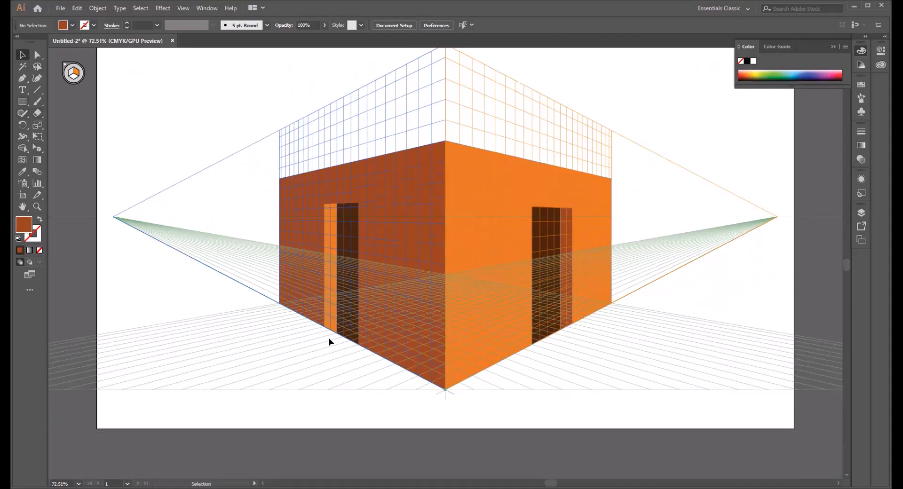
left_click(37, 149)
key("shift+p")
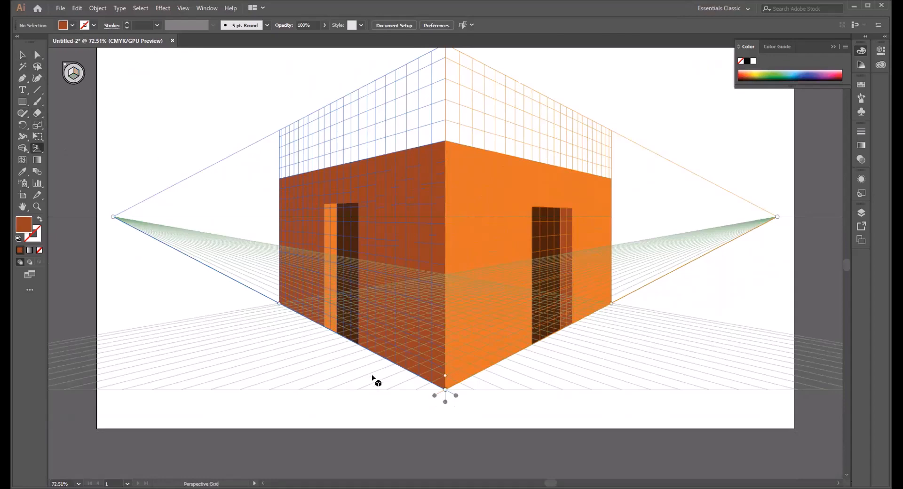
left_click(26, 105)
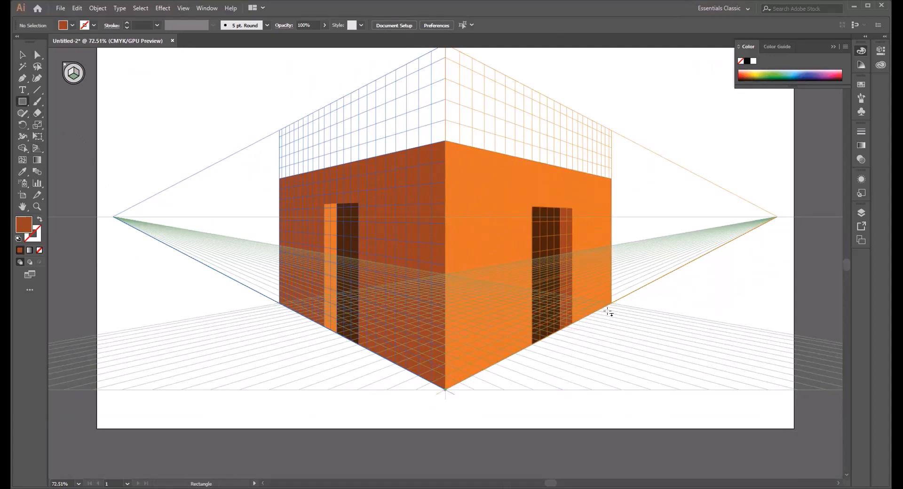
left_click_drag(612, 301, 445, 405)
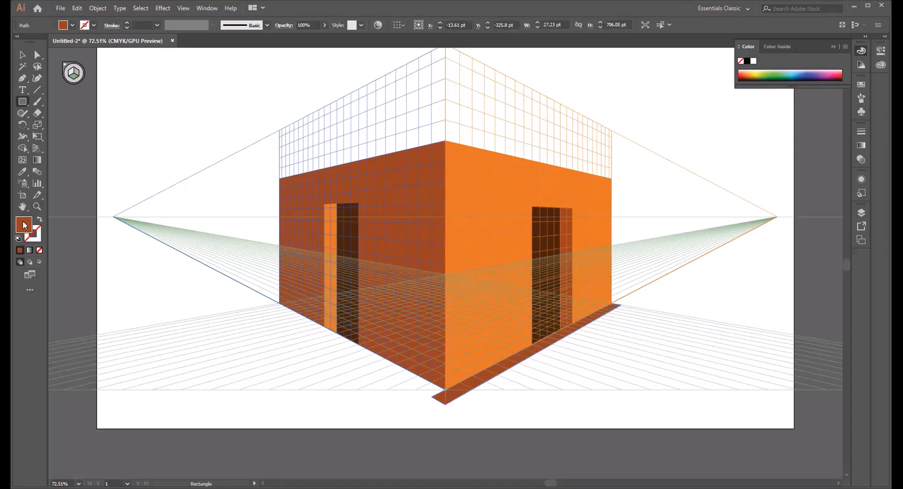
left_click(309, 299)
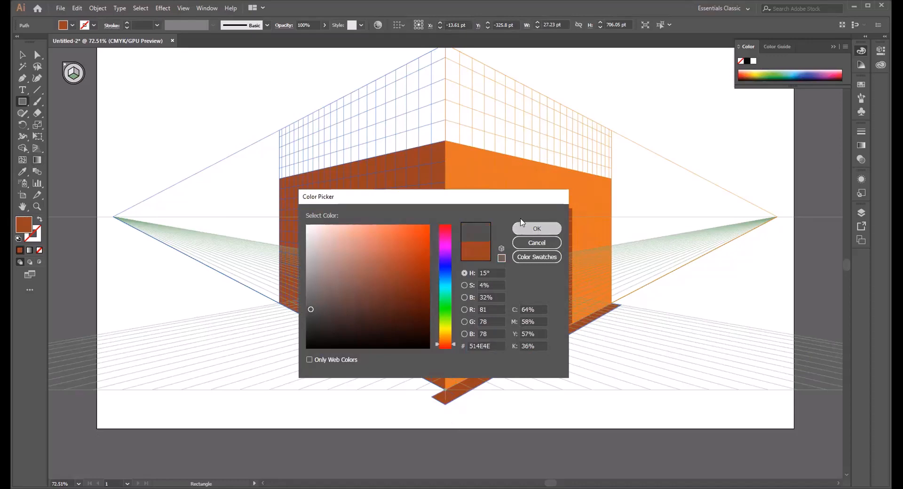
left_click(537, 228)
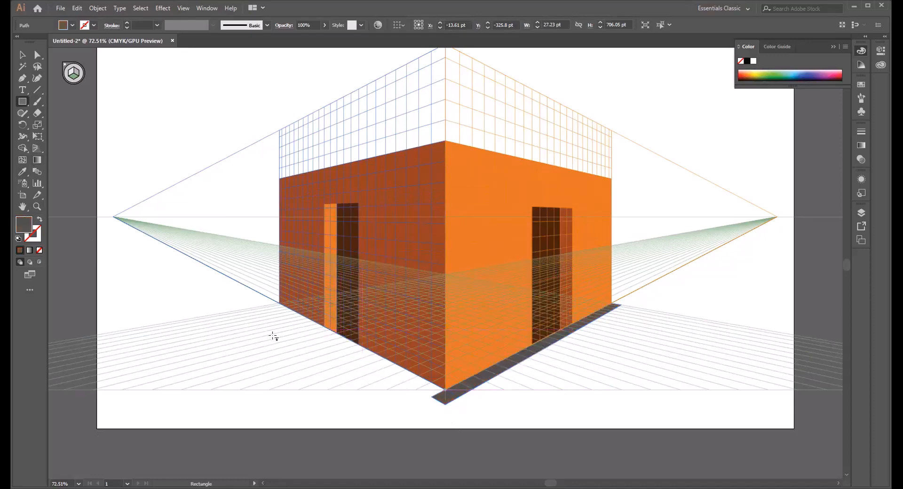
Draw a ground-plane strip about 706 by 27 pt along the left face's base and align its far corner with the box in perspective.
left_click_drag(273, 305, 445, 404)
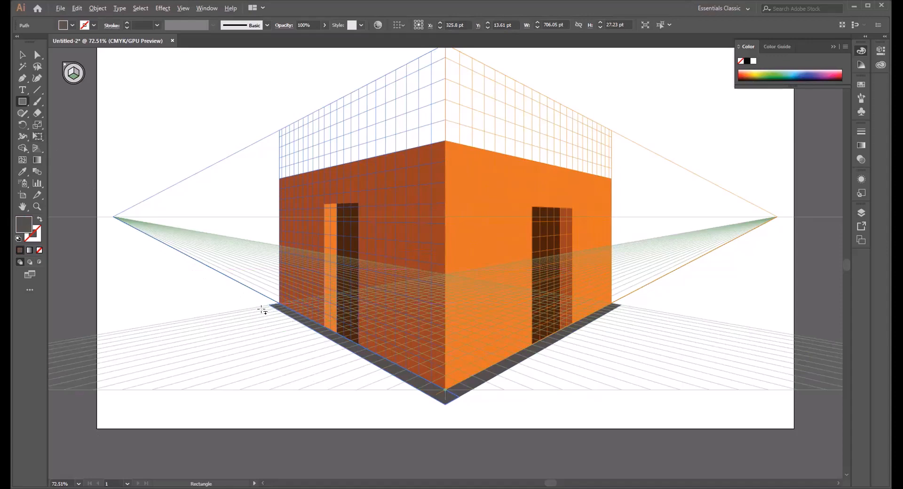
scroll(262, 310, "up", 10)
scroll(396, 153, "down", 2)
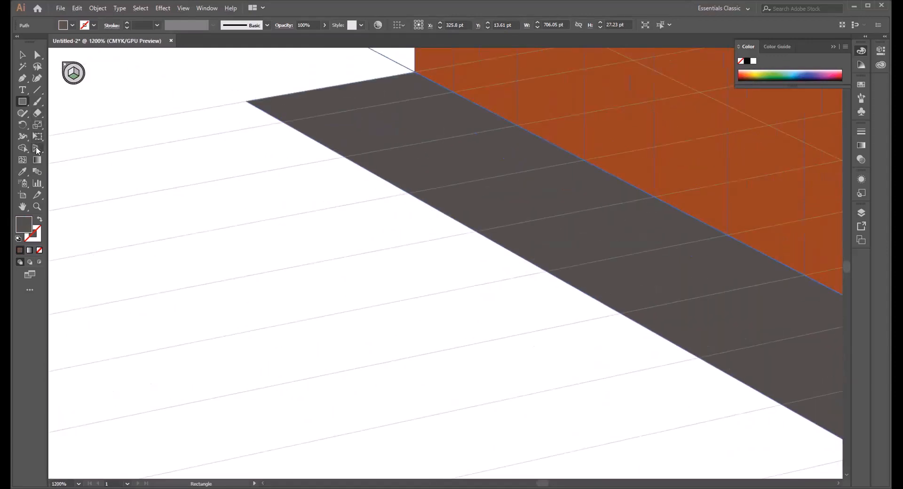
left_click_drag(36, 146, 68, 162)
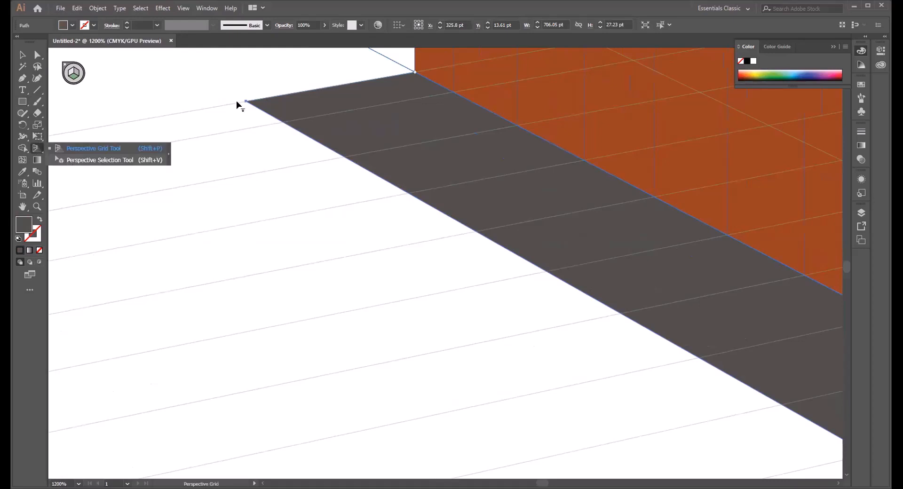
left_click_drag(246, 101, 262, 111)
left_click_drag(432, 82, 414, 73)
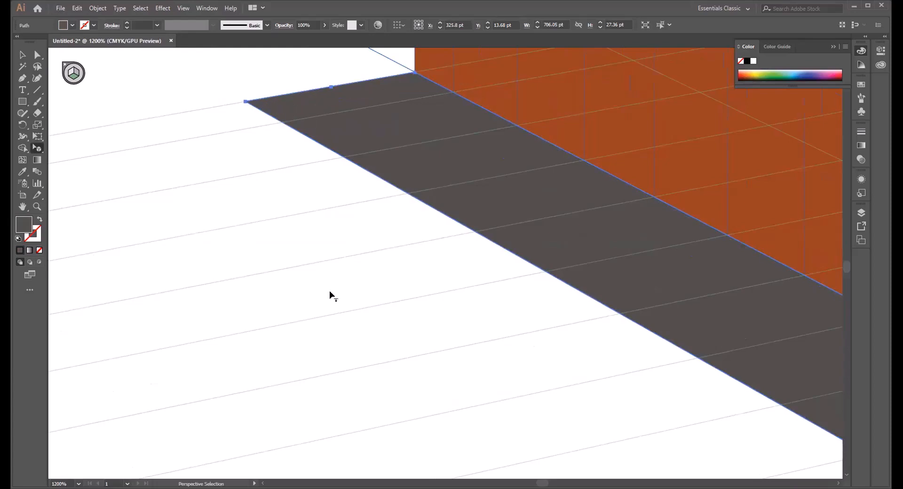
key("ctrl+0")
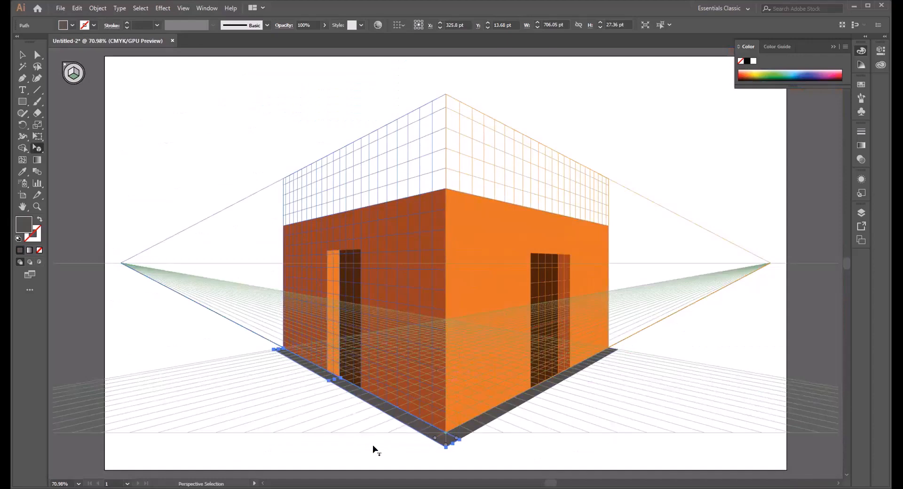
left_click(846, 476)
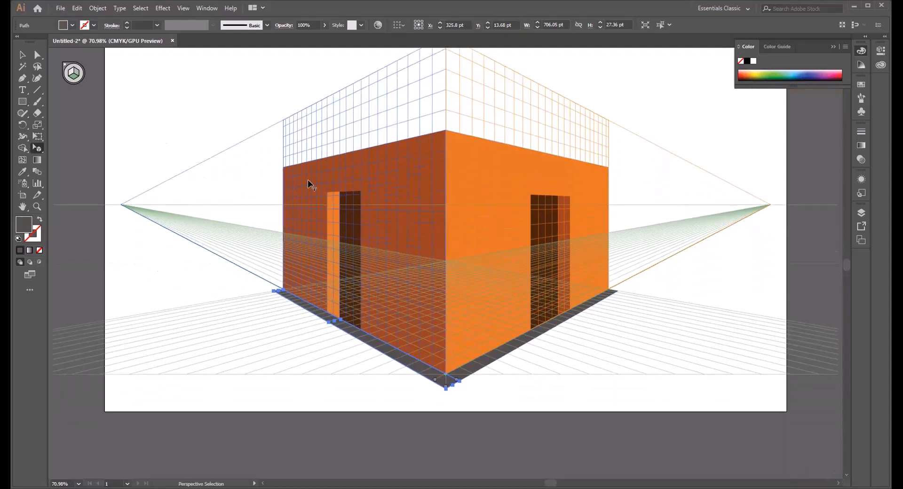
left_click(37, 147)
left_click(65, 145)
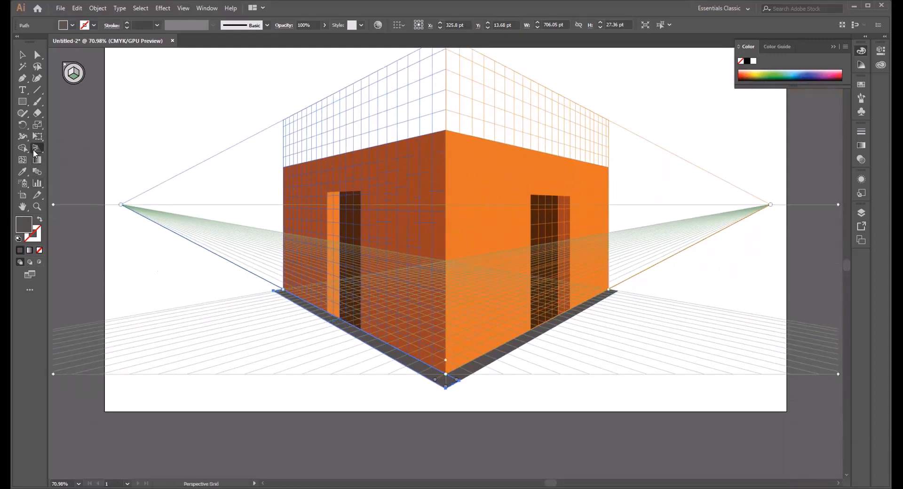
left_click(22, 101)
mouse_move(618, 292)
left_mouse_down()
mouse_move(607, 311)
mouse_move(494, 375)
mouse_move(607, 323)
mouse_move(597, 328)
left_mouse_up()
key("ctrl+z")
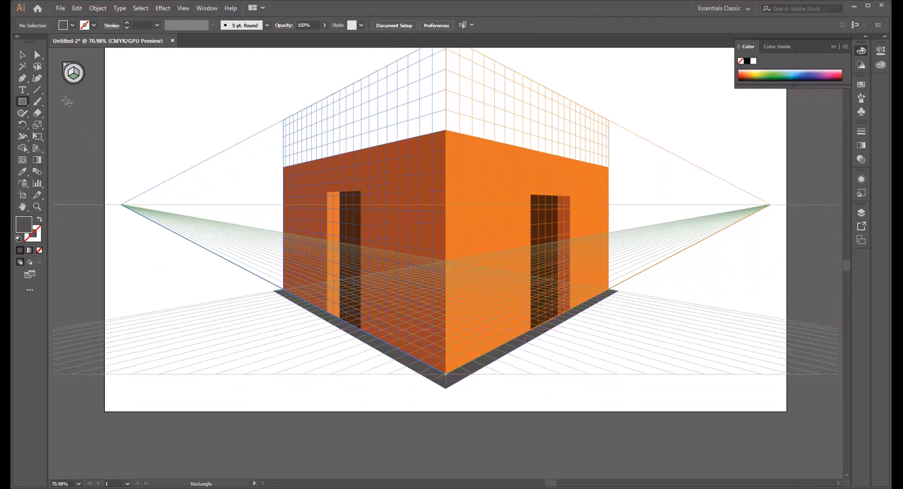
Draw a vertical face about 768 by 22 pt on the right plane below the right ground strip and fill it with grey 777474.
left_click(75, 75)
left_click_drag(619, 292, 447, 404)
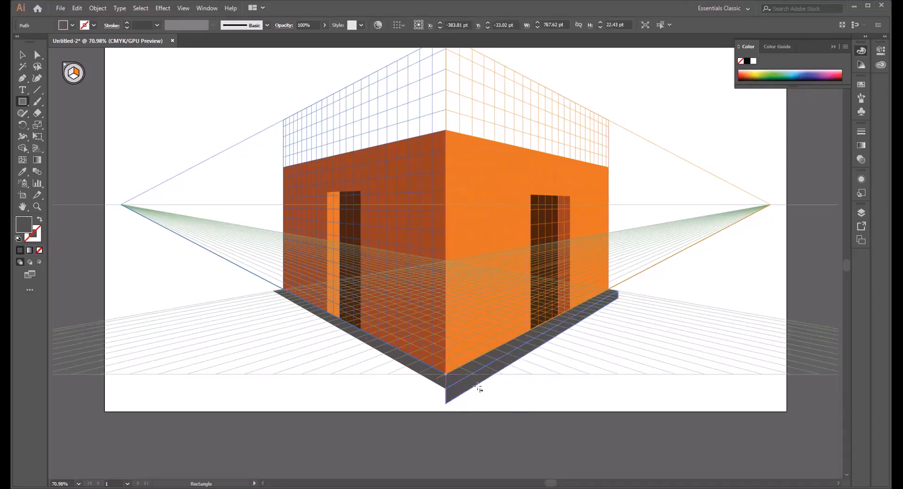
double_click(23, 225)
left_click(309, 292)
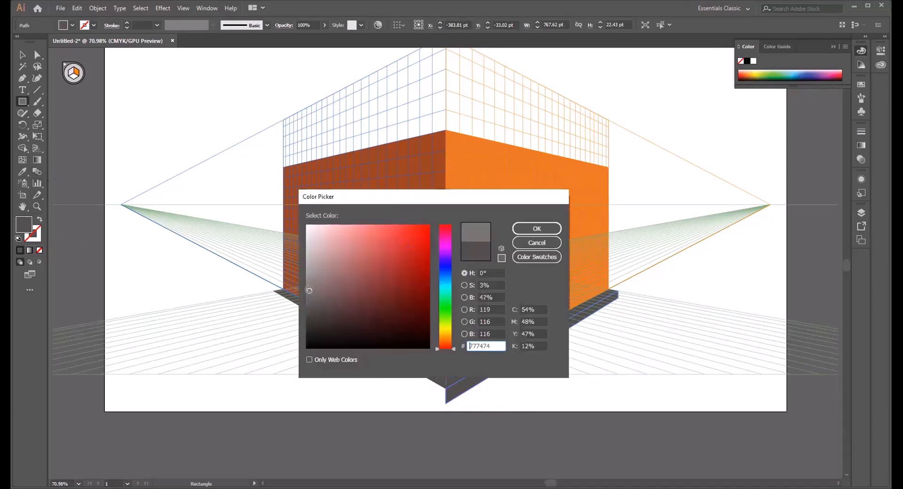
left_click(537, 232)
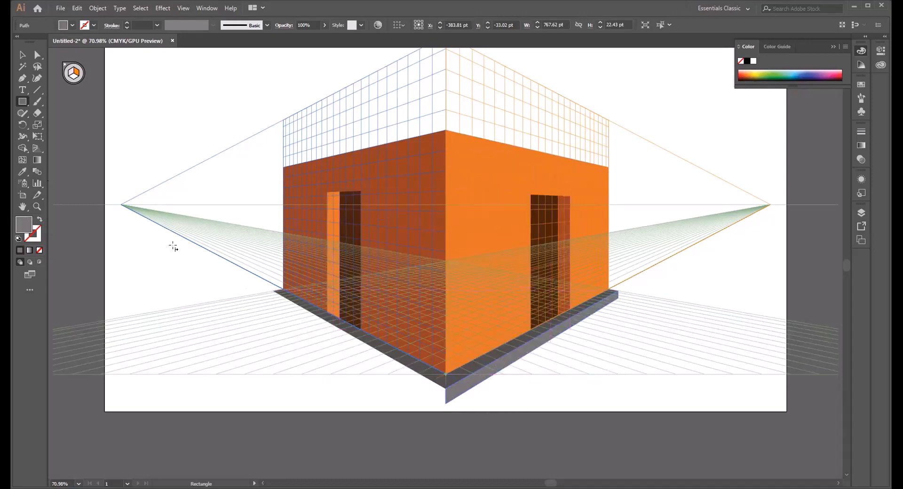
Draw a grey left-plane face about 768 pt wide below the left ground strip and adjust its edges to meet the neighbouring shapes, 22.43 pt high.
left_click(70, 74)
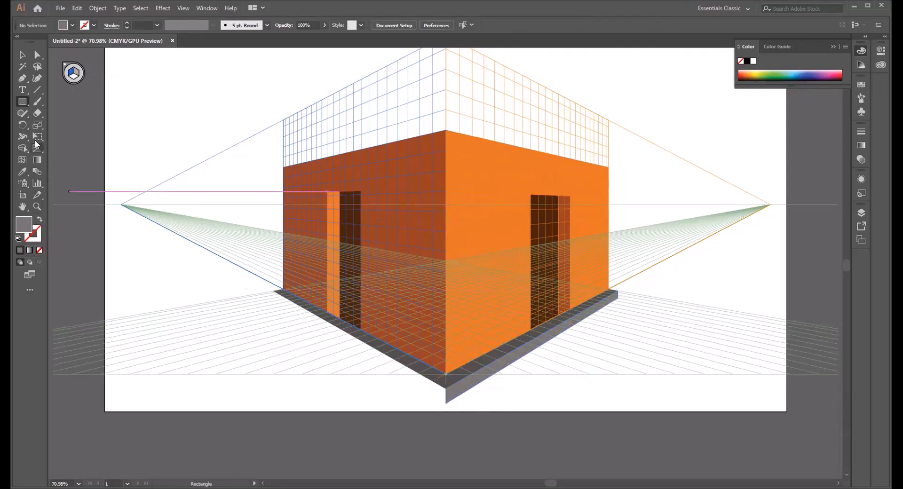
left_click_drag(446, 389, 274, 305)
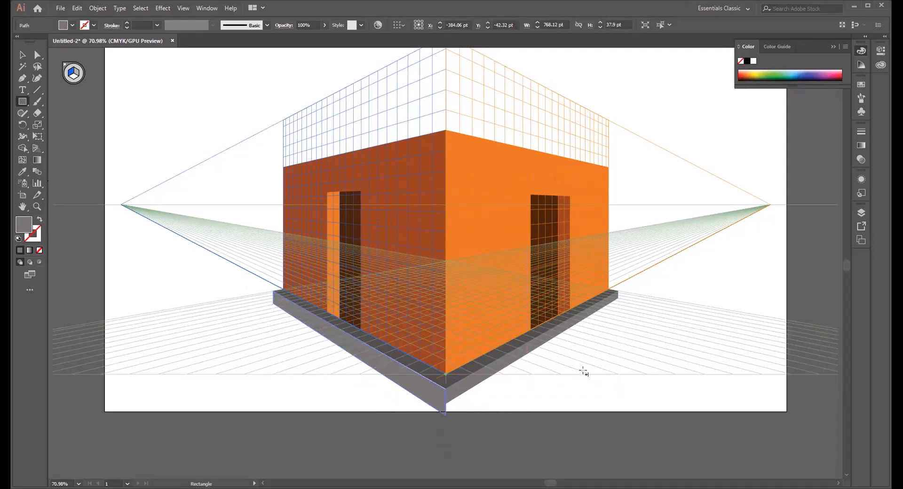
scroll(391, 369, "up", 1)
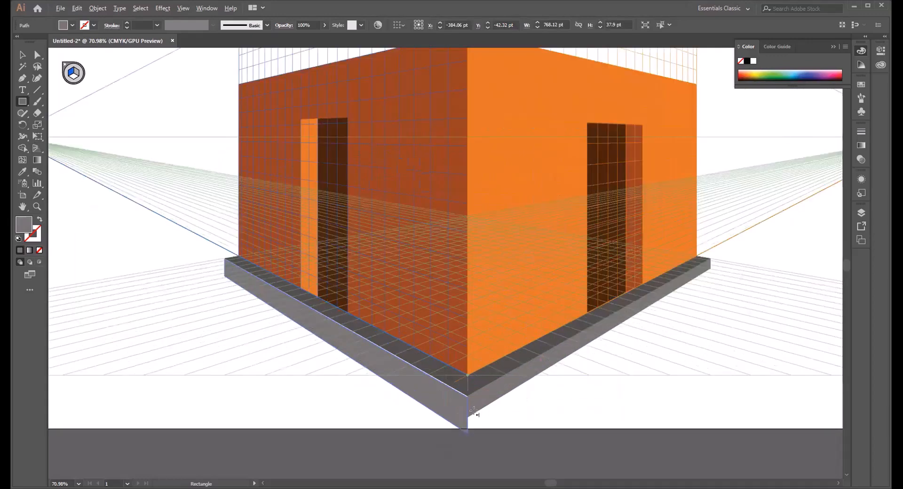
scroll(369, 366, "up", 3)
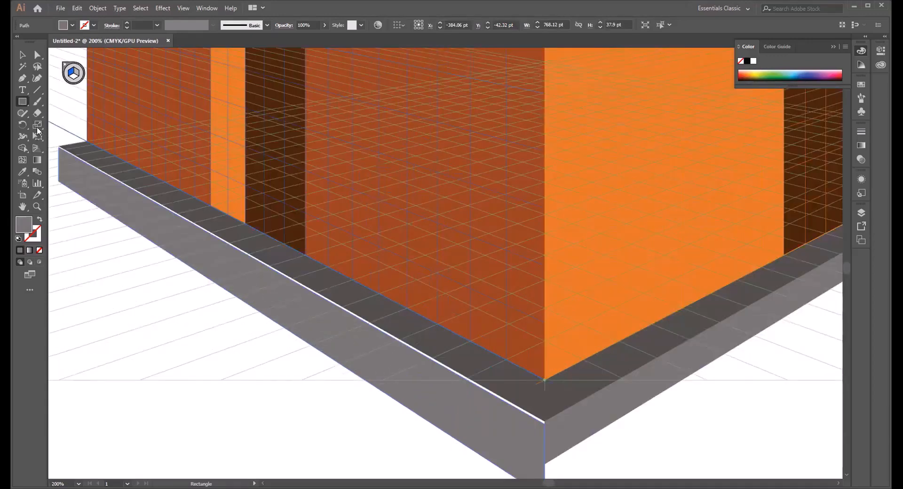
left_click(37, 126)
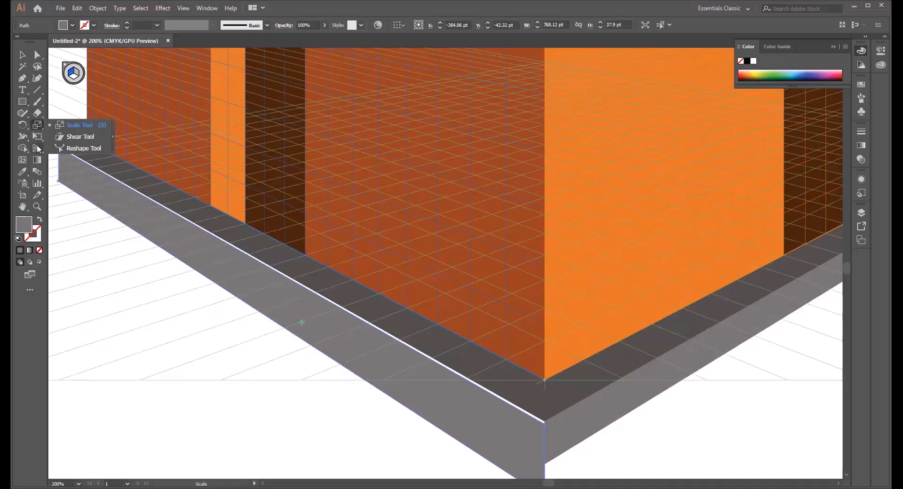
key("shift+v")
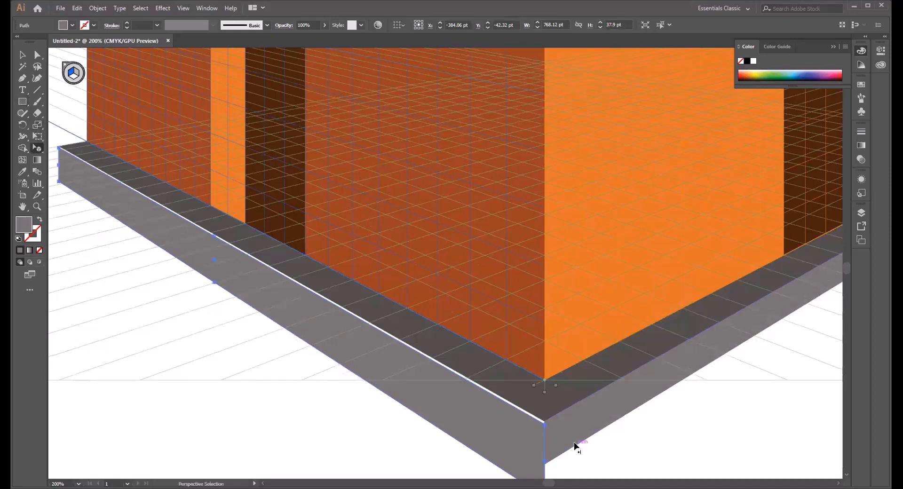
scroll(578, 443, "up", 4)
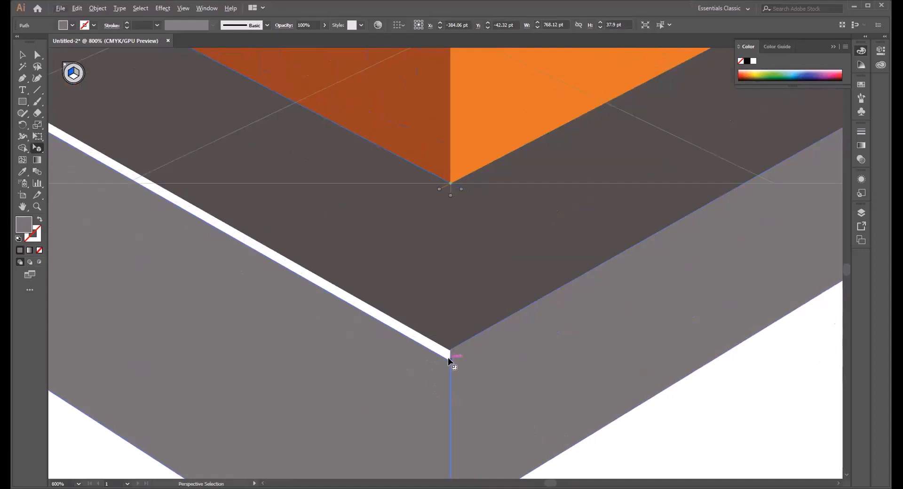
left_click_drag(448, 356, 450, 351)
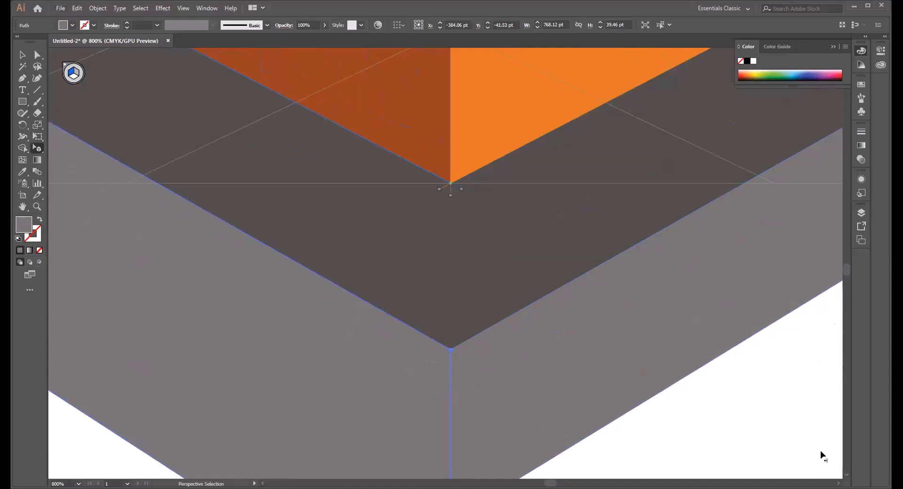
scroll(475, 448, "down", 5)
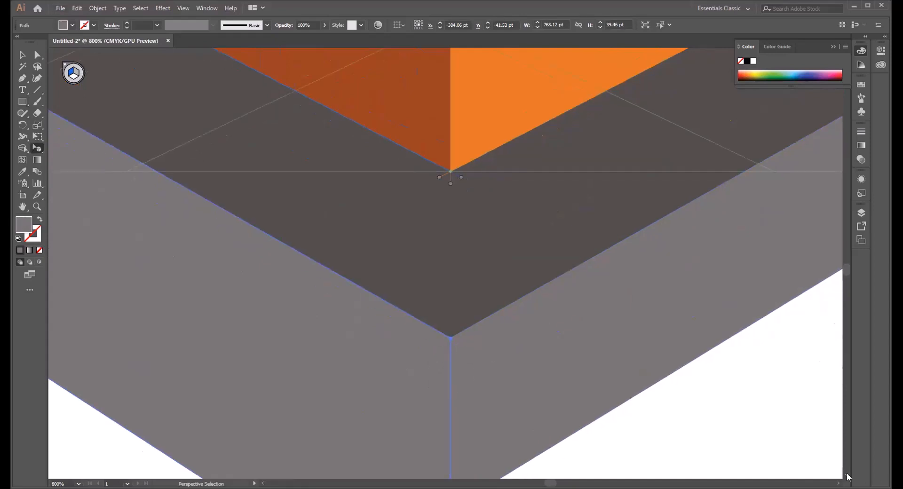
left_click_drag(451, 441, 451, 311)
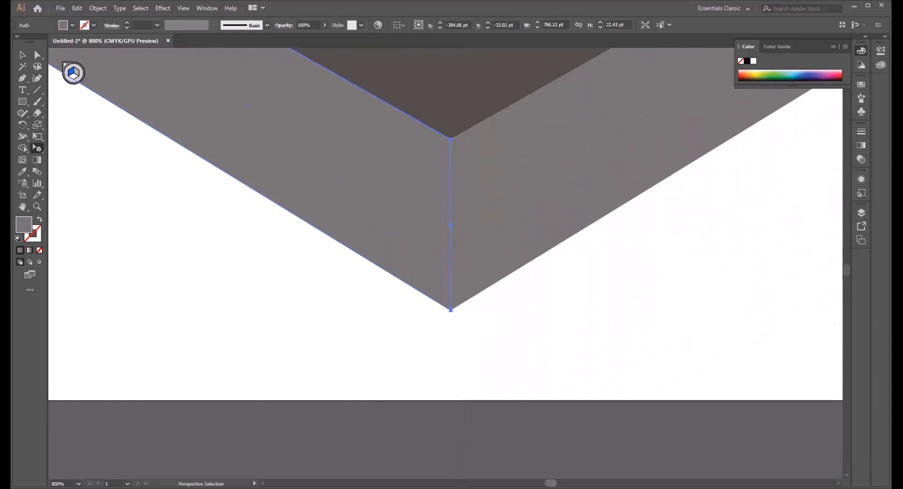
Adjust the far upper corner of the left grey base face to meet the dark ground strip's outer corner, and deselect the face.
scroll(504, 438, "left", 3)
left_click_drag(217, 97, 558, 414)
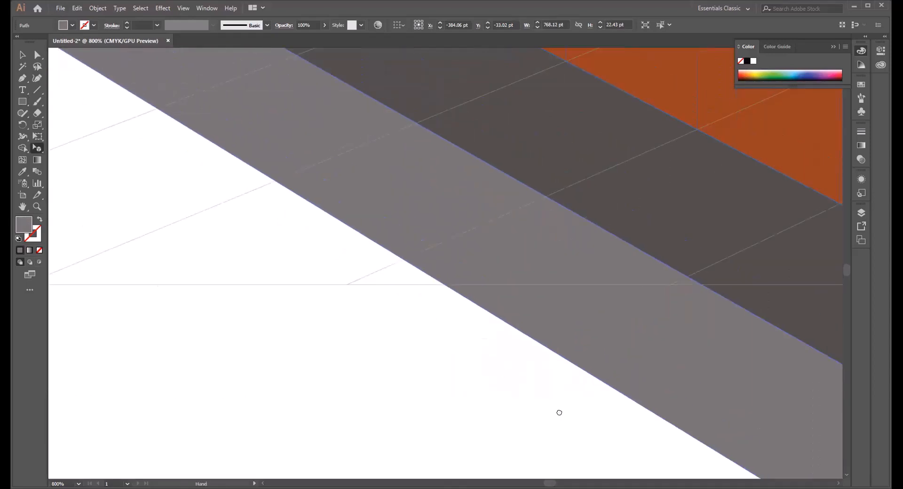
left_click_drag(195, 151, 757, 480)
left_click_drag(230, 142, 590, 387)
left_click_drag(124, 109, 548, 420)
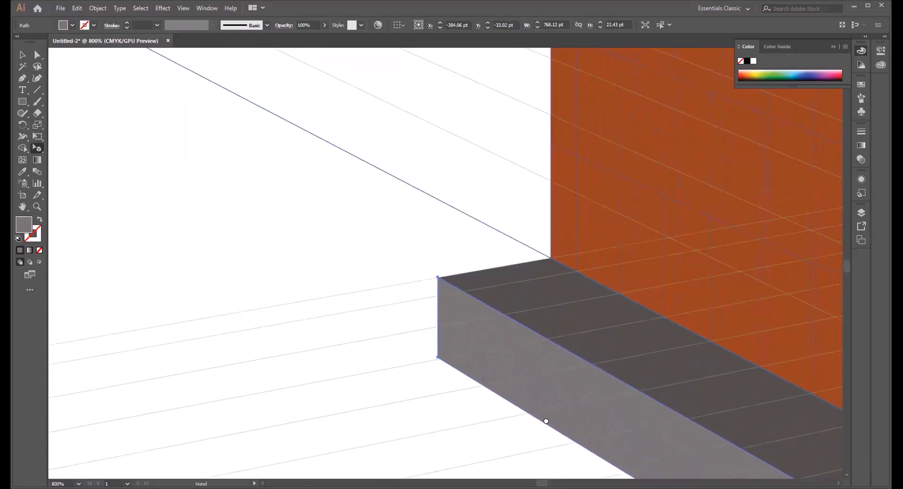
scroll(389, 354, "up", 3)
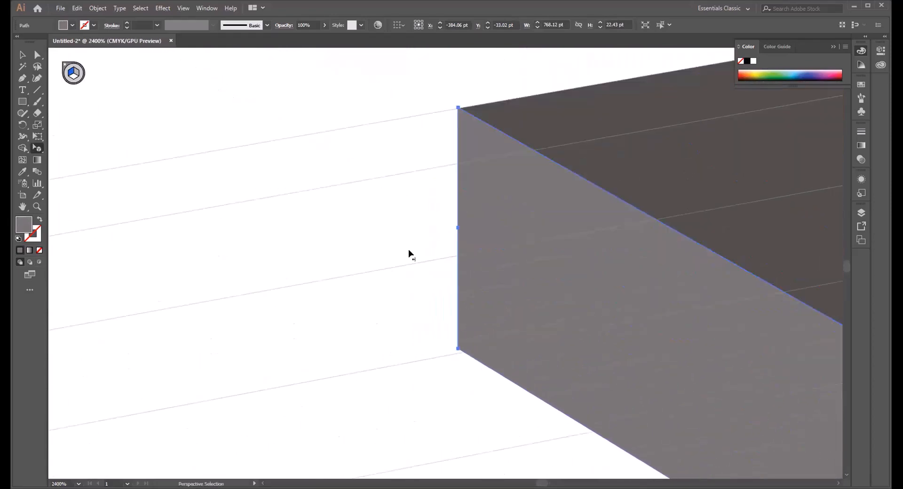
scroll(441, 104, "up", 3)
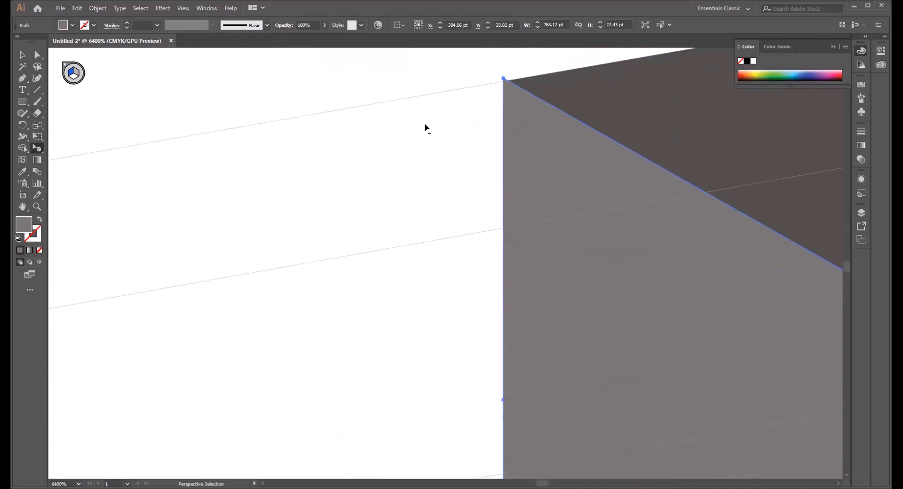
left_click_drag(504, 79, 504, 82)
left_click(448, 175)
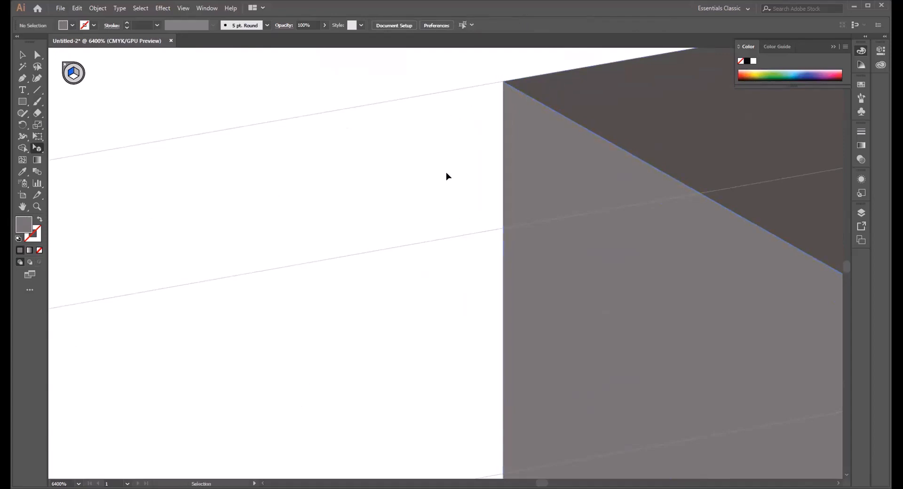
Check the base's far right corner up close and hide the perspective grid around the building.
key("ctrl+0")
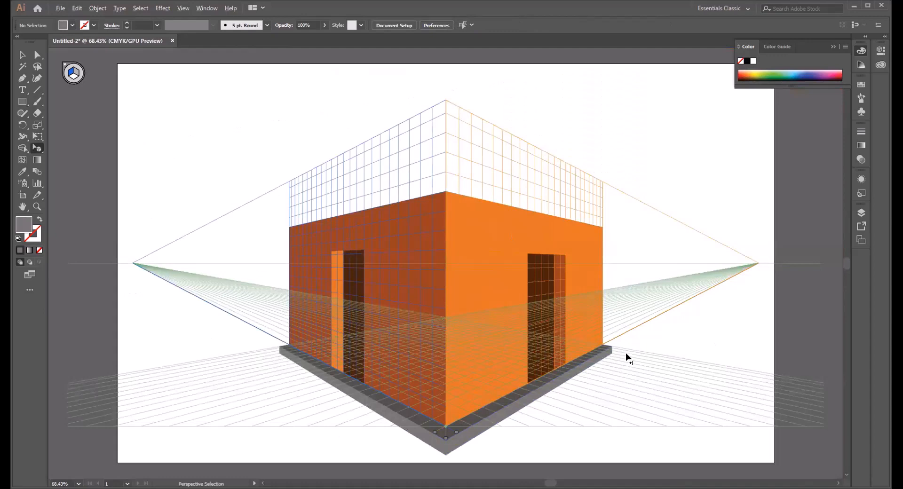
scroll(625, 359, "up", 10)
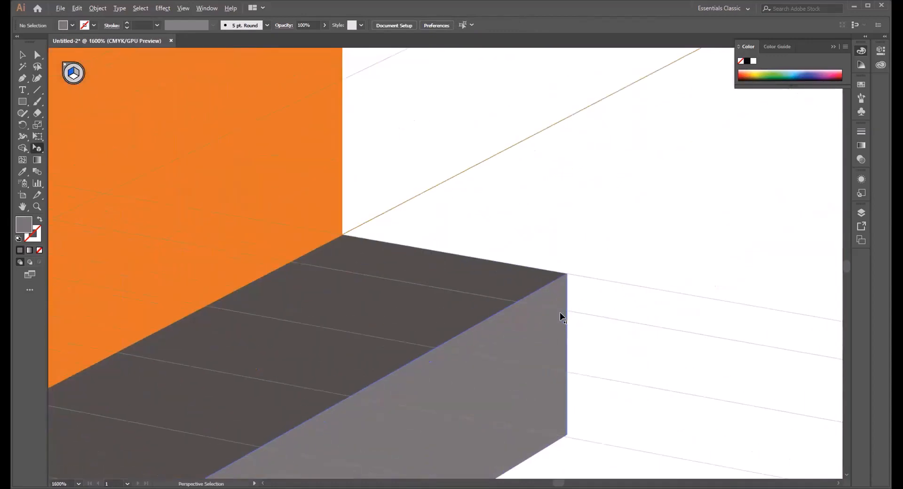
scroll(534, 315, "down", 3)
scroll(489, 326, "down", 8)
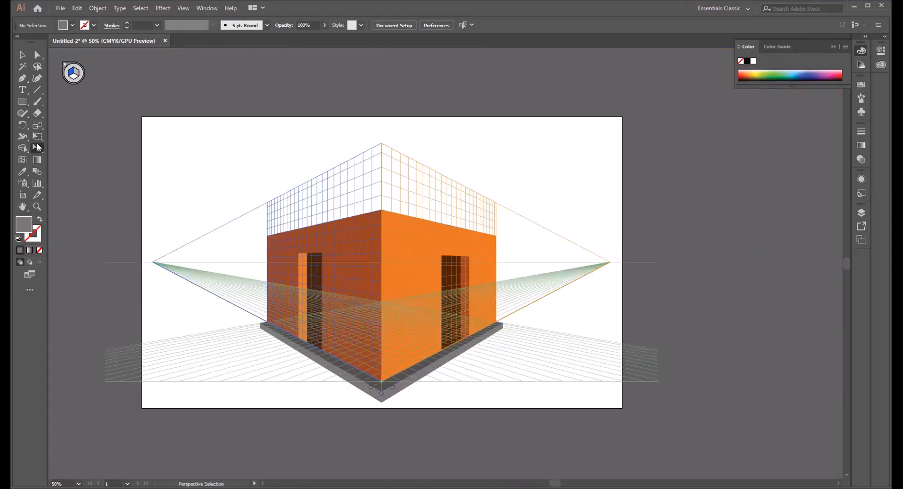
left_click_drag(39, 148, 71, 148)
left_click(65, 66)
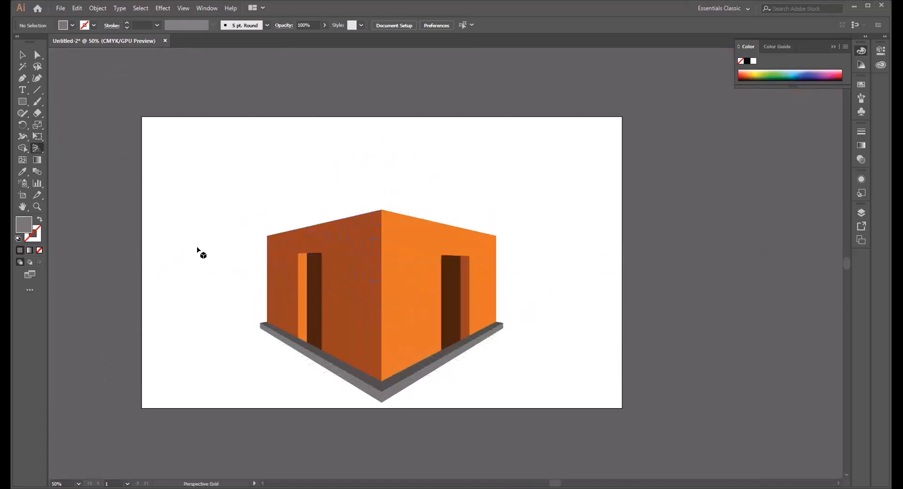
scroll(197, 247, "up", 2, "alt")
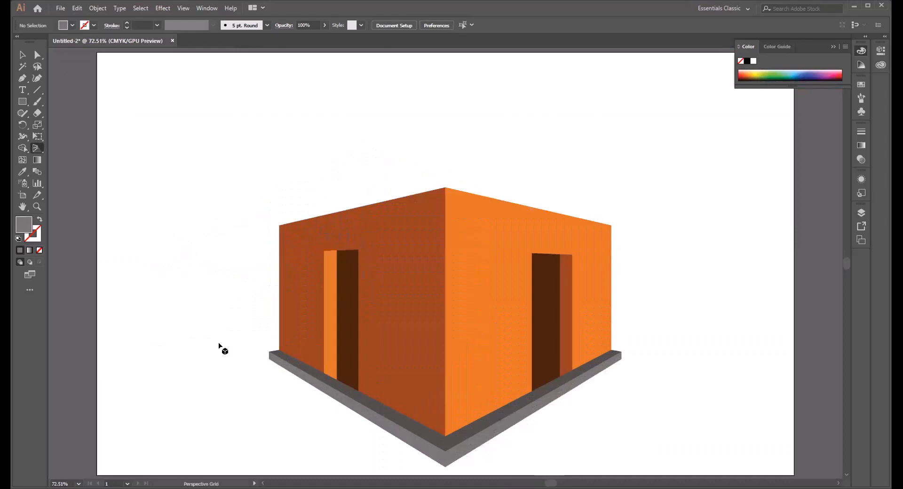